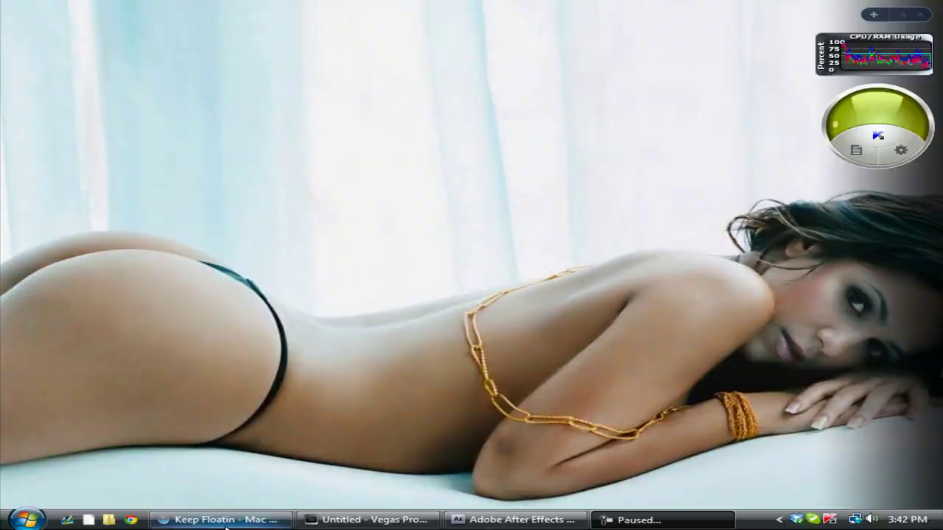
# Step: Show the Keep Floatin video page in the browser, restart the video from its beginning and return to the desktop
pyautogui.click(225, 520)
pyautogui.click(24, 431)
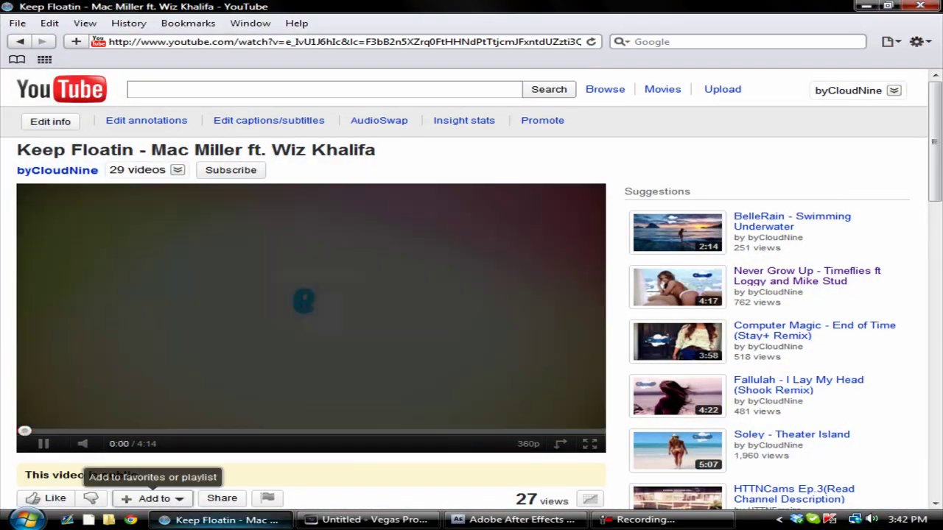
pyautogui.click(199, 520)
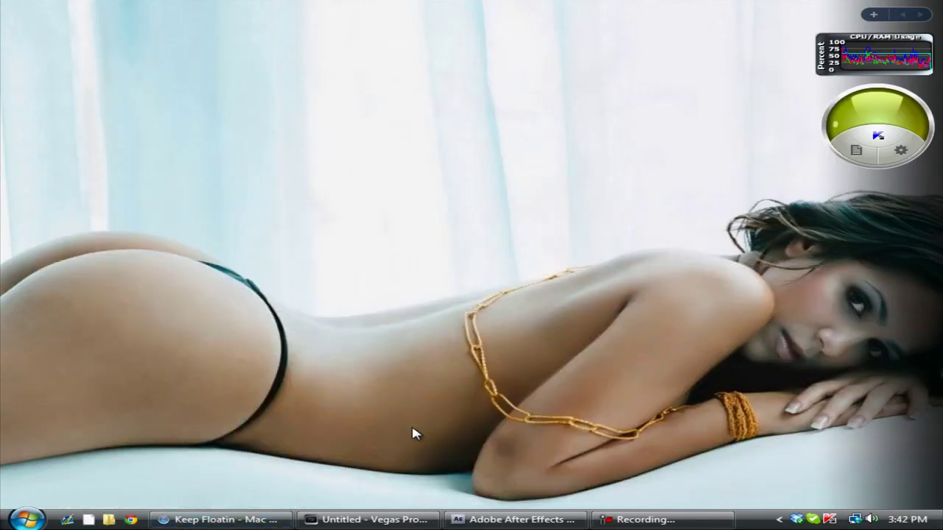
pyautogui.click(368, 520)
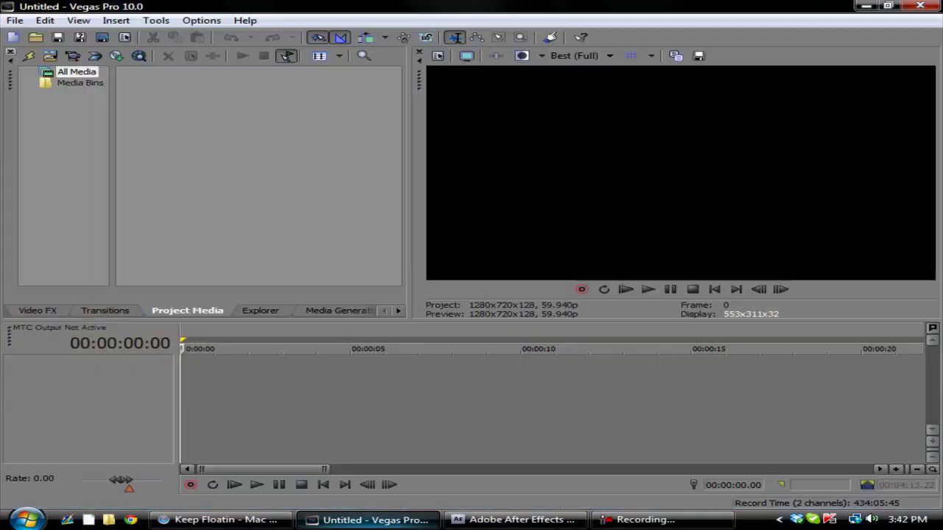
pyautogui.press('super+d')
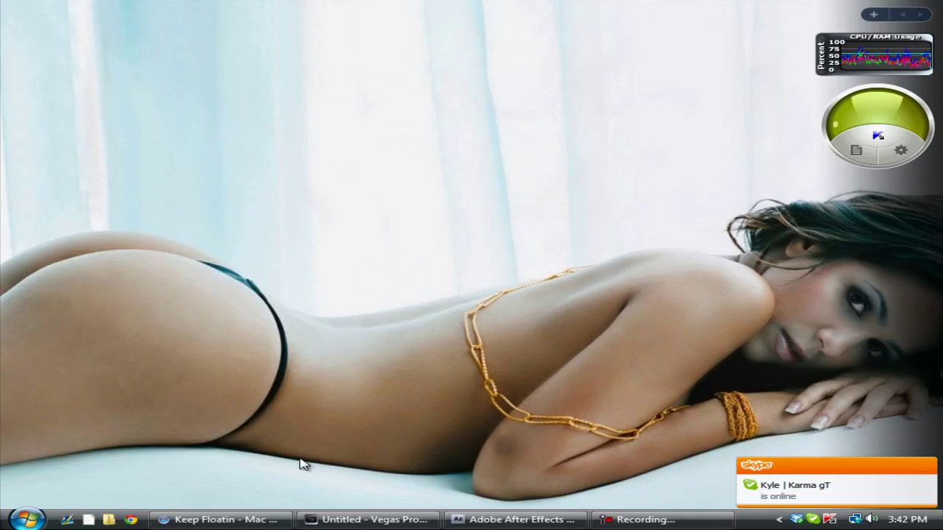
# Step: Switch to Vegas Pro and import SnD - JJJJ.mp4 from the R15 folder into the project media
pyautogui.click(368, 520)
pyautogui.click(10, 23)
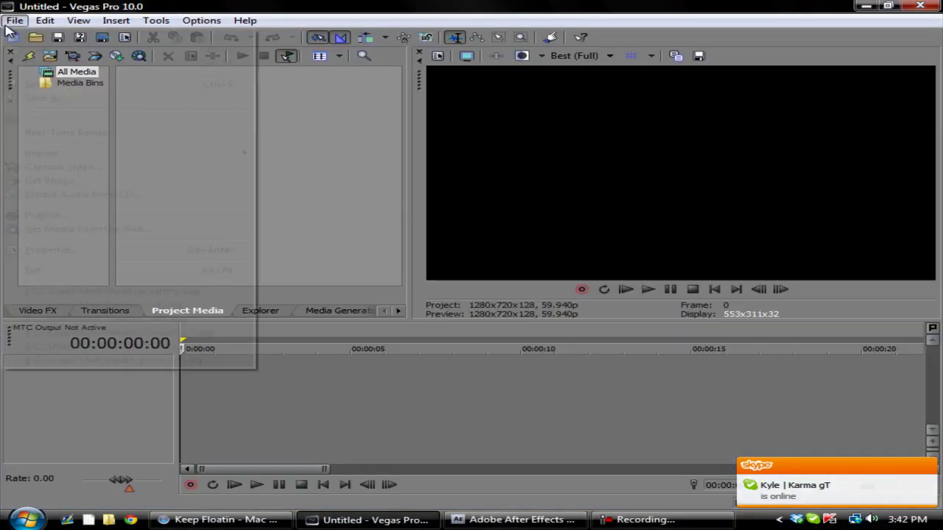
pyautogui.click(72, 165)
pyautogui.click(507, 241)
pyautogui.click(14, 20)
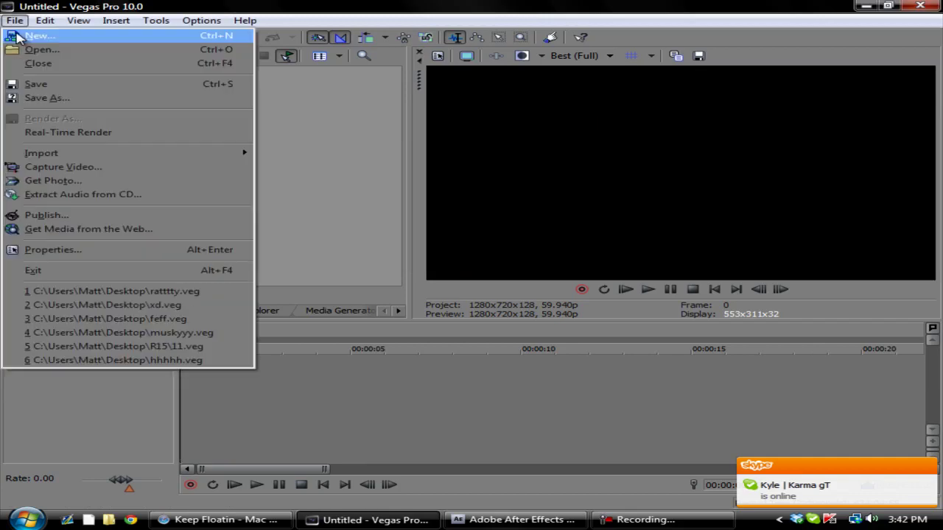
pyautogui.moveTo(99, 155)
pyautogui.click(372, 159)
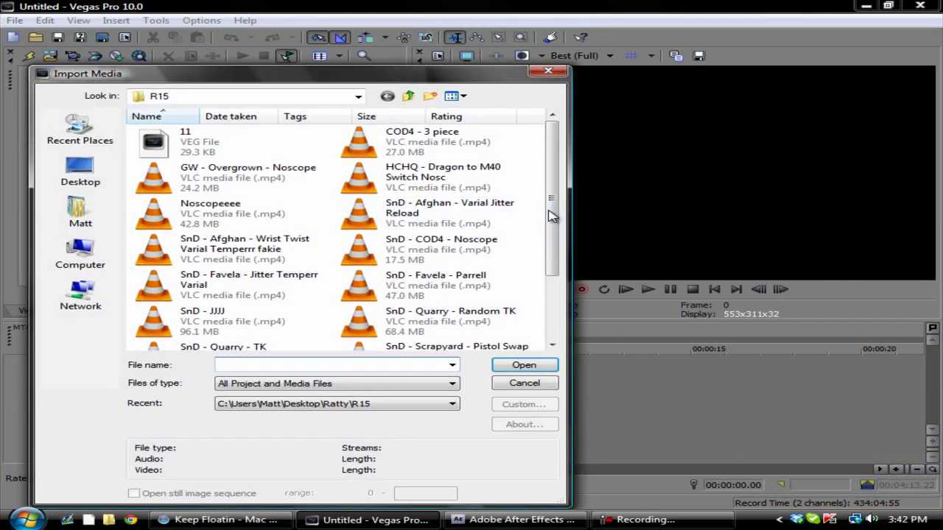
pyautogui.scroll(-2, 561, 299)
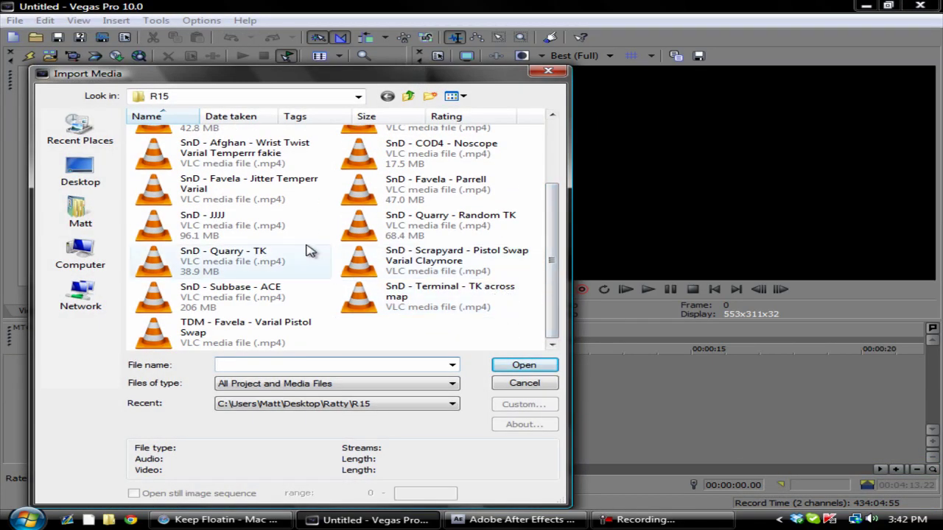
pyautogui.doubleClick(213, 216)
# Step: Import GW - Overgrown - Noscope.mp4 from the R15 folder into the project media
pyautogui.click(7, 6)
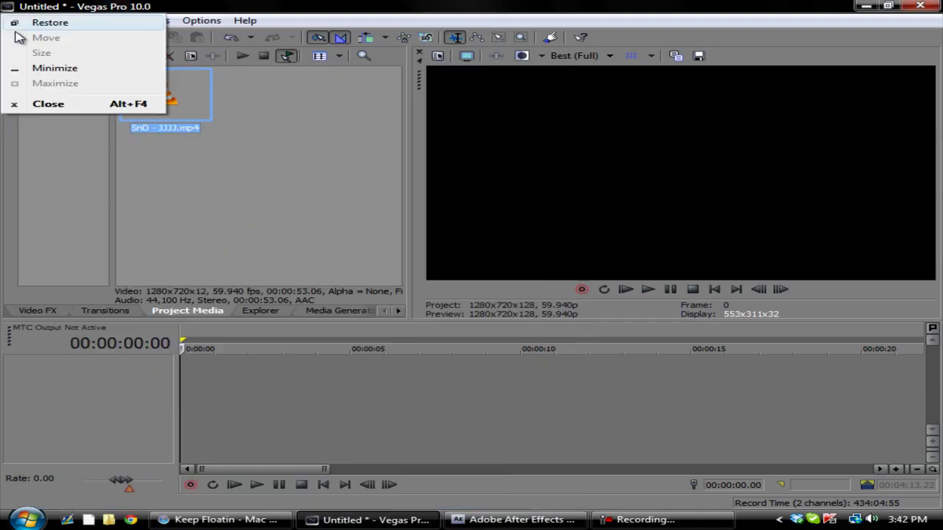
pyautogui.click(4, 236)
pyautogui.click(14, 20)
pyautogui.moveTo(73, 154)
pyautogui.click(401, 154)
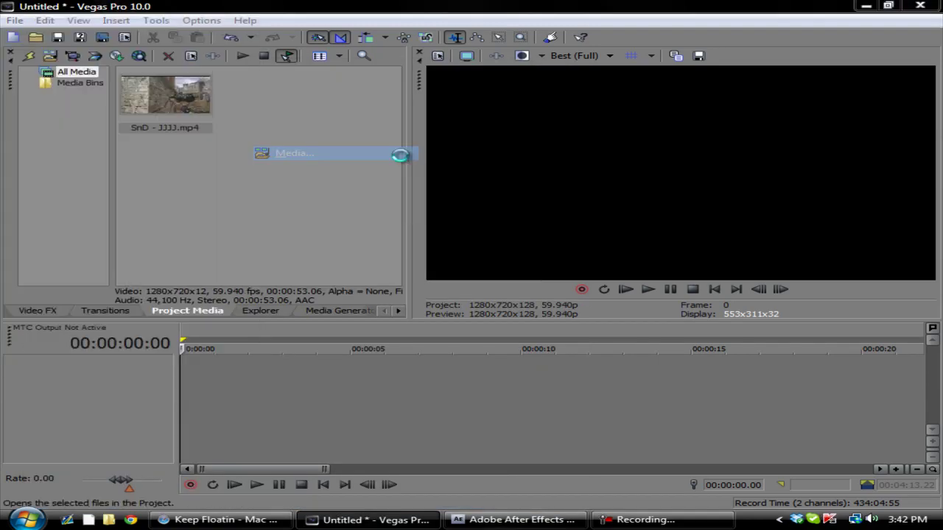
pyautogui.moveTo(553, 197); pyautogui.dragTo(558, 273)
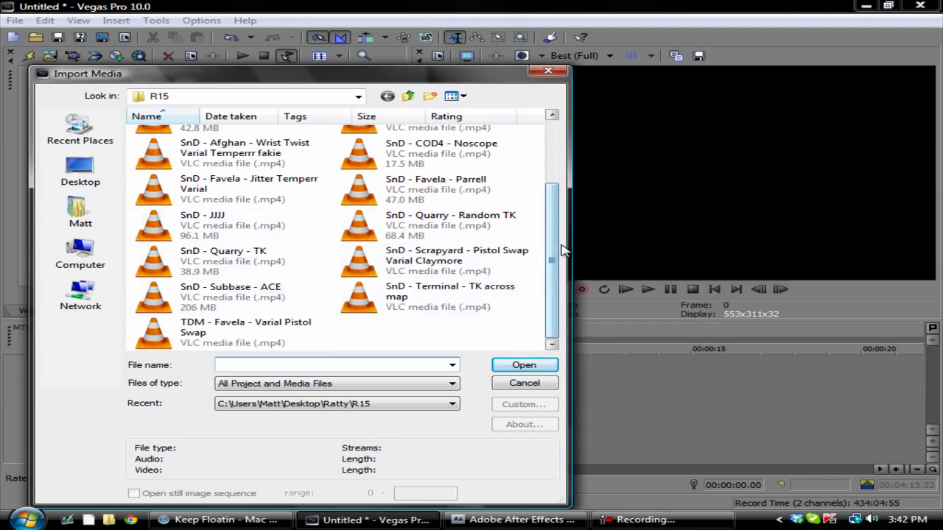
pyautogui.moveTo(554, 237); pyautogui.dragTo(552, 183)
pyautogui.doubleClick(245, 172)
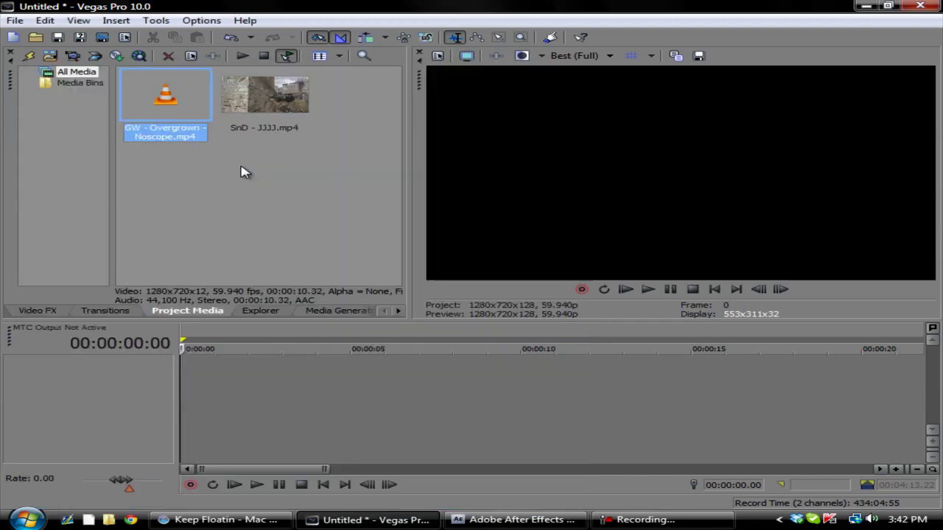
# Step: Place the GW - Overgrown - Noscope clip at the start of the timeline, and ungroup and delete its audio
pyautogui.moveTo(168, 425); pyautogui.dragTo(184, 427)
pyautogui.rightClick(274, 440)
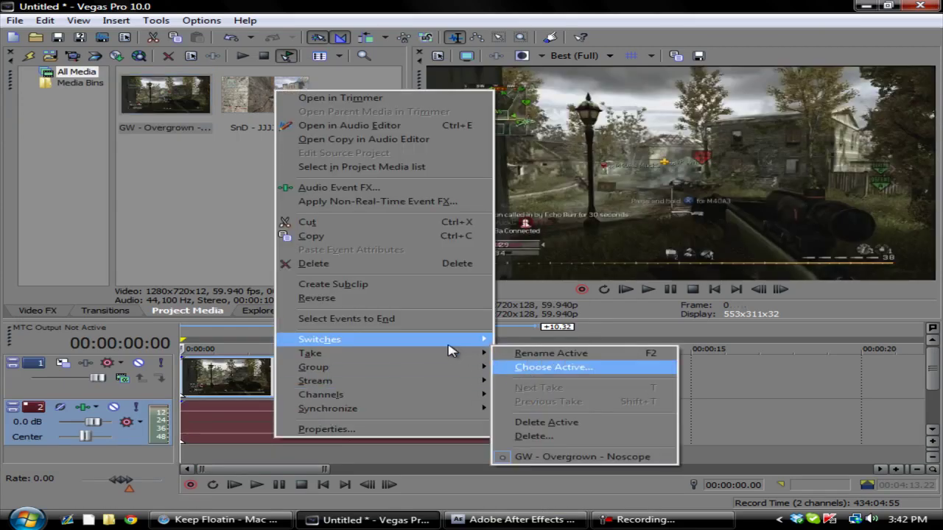
pyautogui.moveTo(442, 367)
pyautogui.click(560, 389)
pyautogui.rightClick(346, 421)
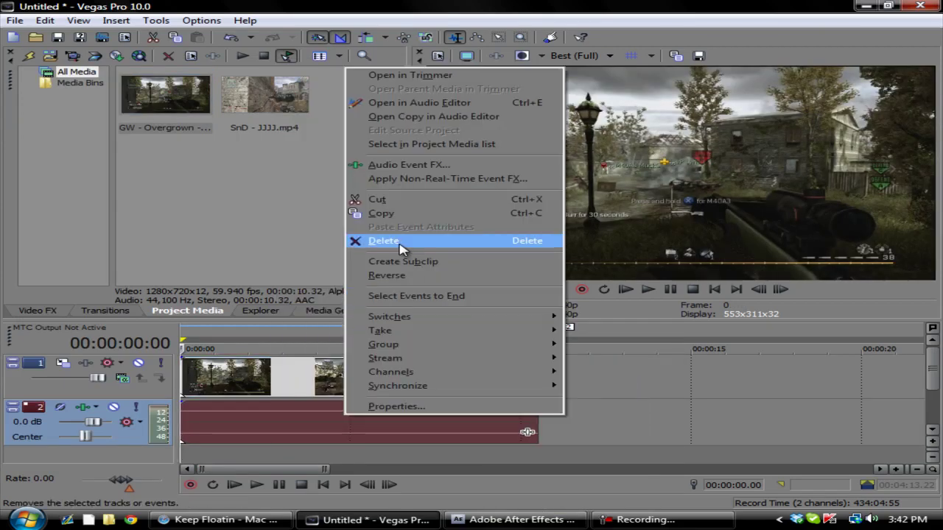
pyautogui.click(397, 243)
pyautogui.click(192, 373)
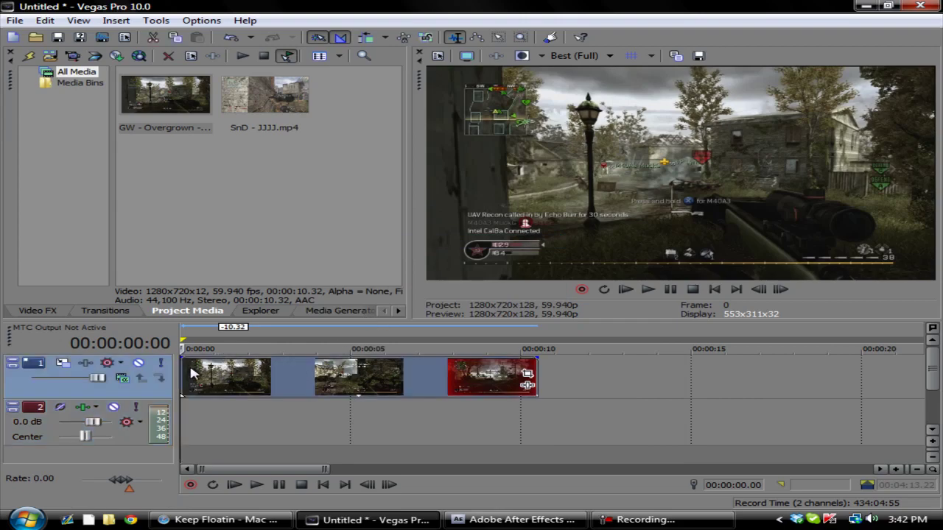
pyautogui.press('Home')
# Step: Import SnD - Scrapyard - Pistol Swap Varial Claymore.mp4 from the R15 folder into the project media
pyautogui.click(15, 21)
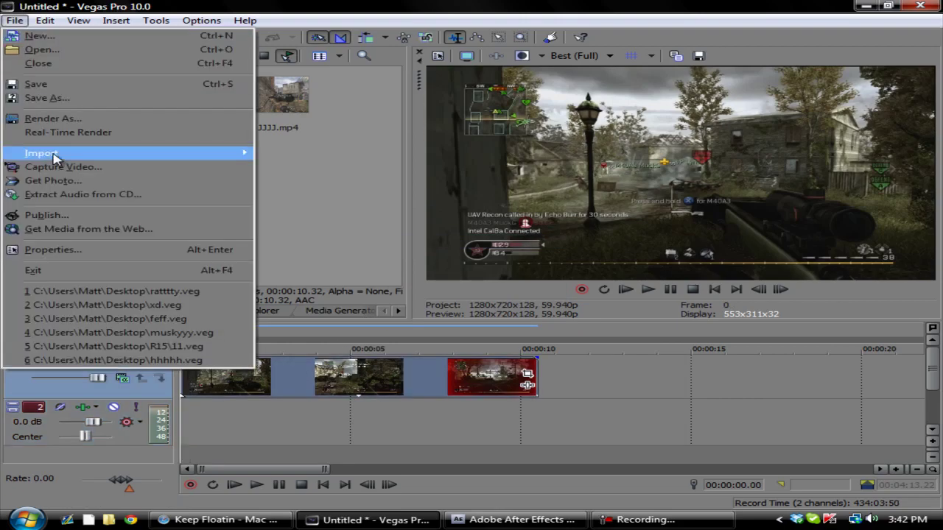
pyautogui.moveTo(53, 153)
pyautogui.click(309, 151)
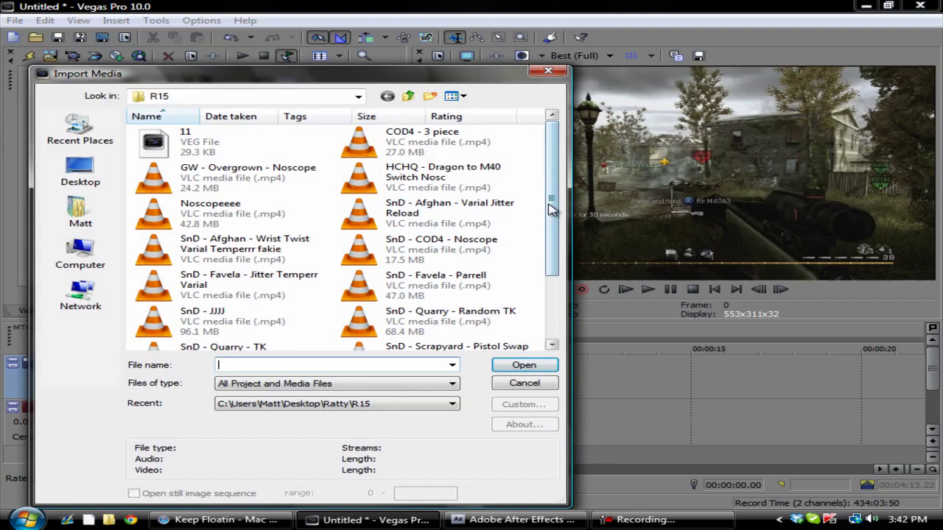
pyautogui.moveTo(549, 202); pyautogui.dragTo(567, 288)
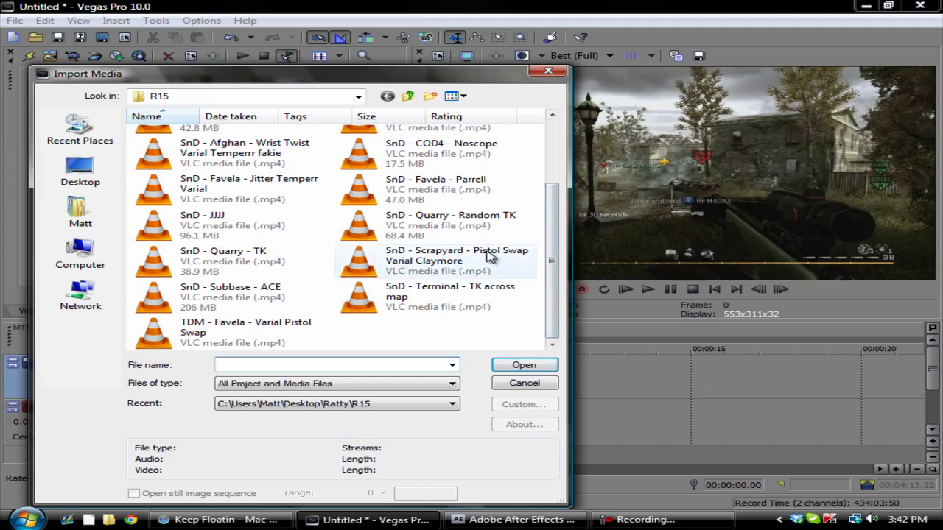
pyautogui.doubleClick(475, 266)
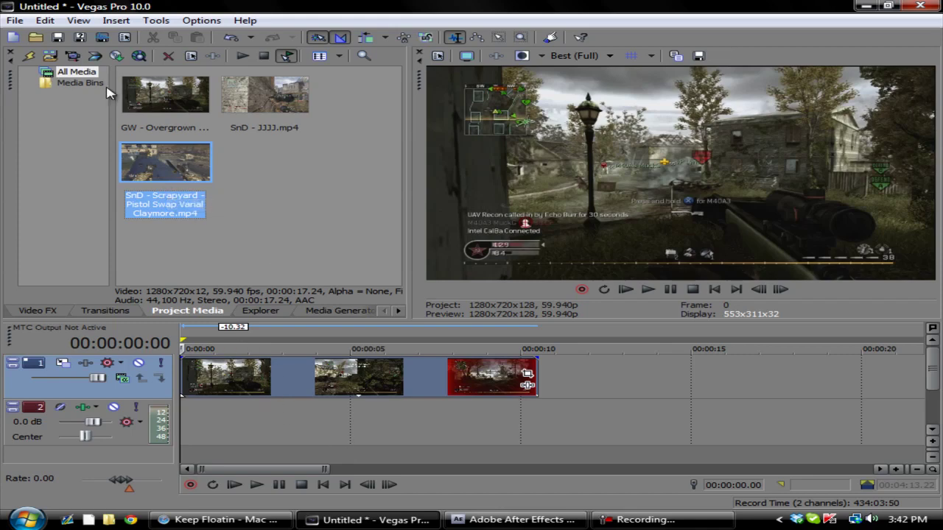
# Step: Place SnD - JJJJ.mp4 on the timeline directly after the Overgrown clip and remove the unused media from the project
pyautogui.moveTo(243, 90); pyautogui.dragTo(567, 393)
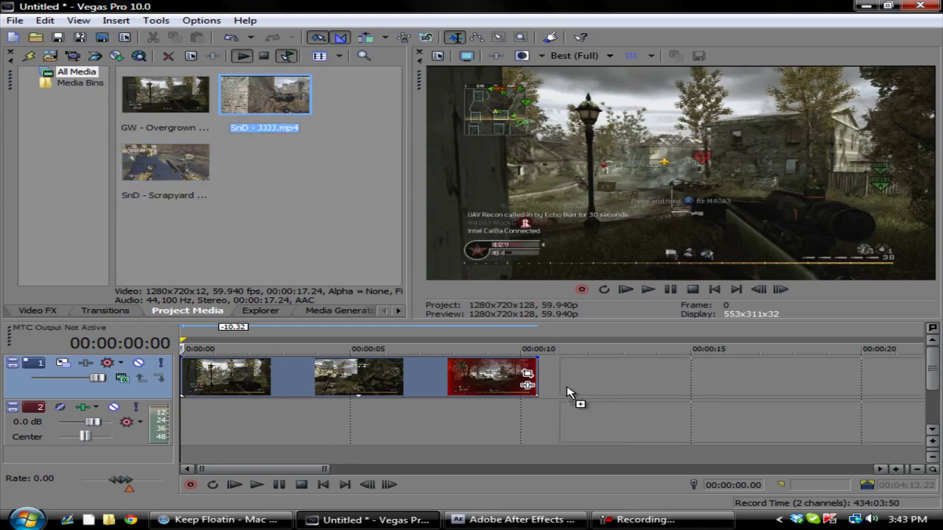
pyautogui.click(33, 58)
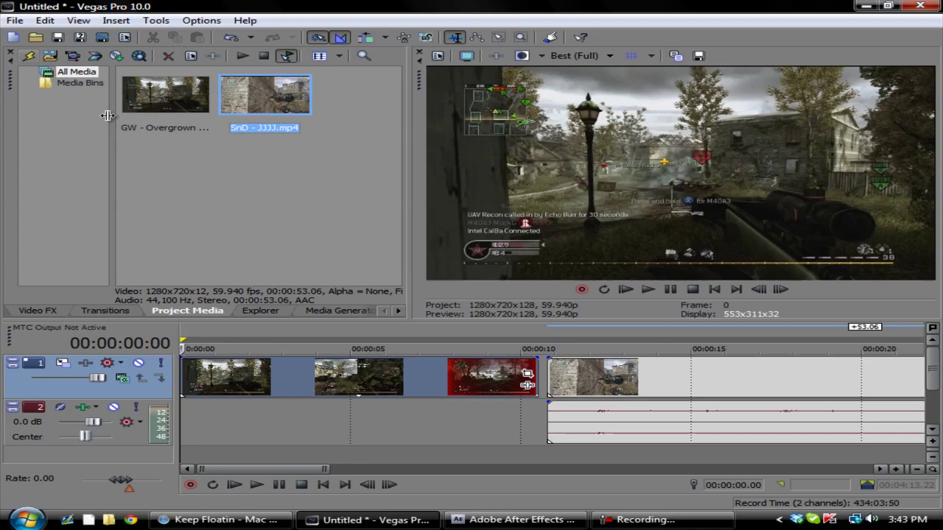
pyautogui.moveTo(619, 370); pyautogui.dragTo(608, 376)
# Step: Remove the SnD - JJJJ clip's audio event from its group and delete it
pyautogui.rightClick(590, 427)
pyautogui.moveTo(629, 358)
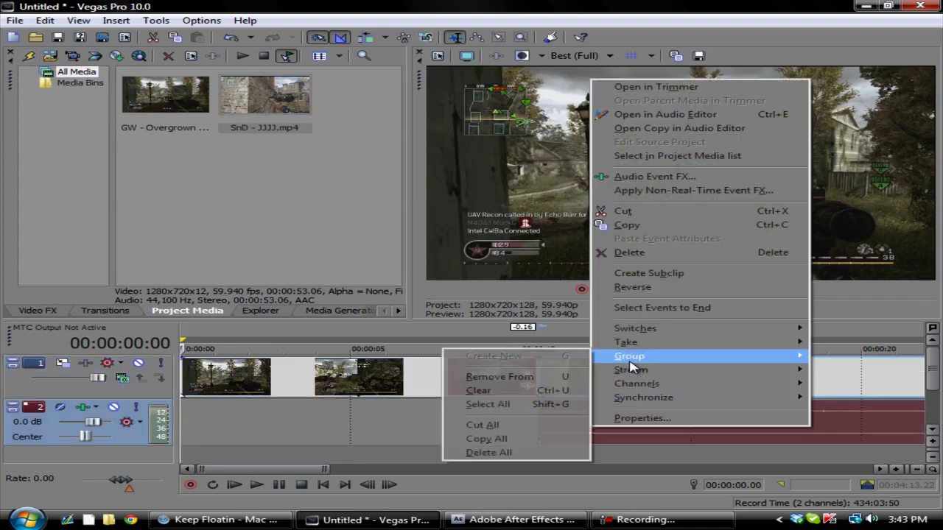
pyautogui.click(567, 377)
pyautogui.rightClick(610, 421)
pyautogui.click(616, 250)
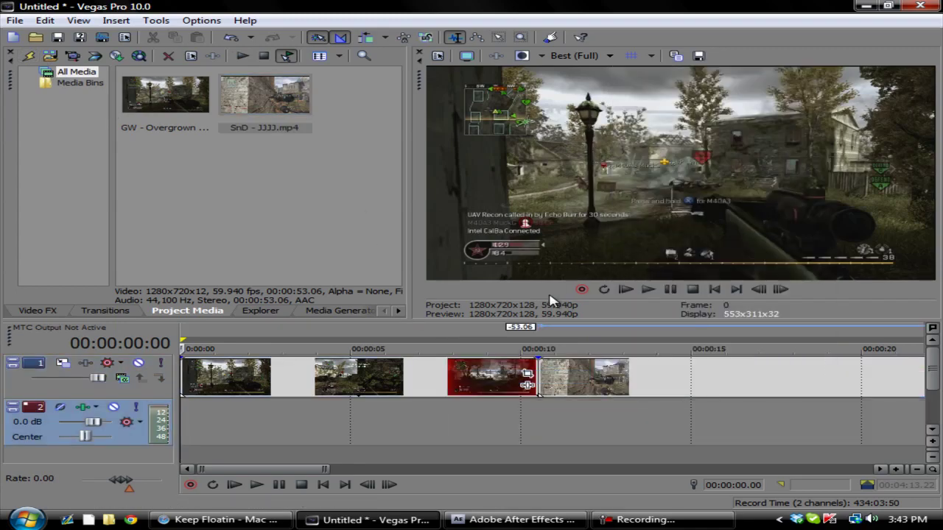
# Step: Reorder the clips by moving the Overgrown clip later on the timeline and the SnD - JJJJ clip to the timeline start
pyautogui.moveTo(415, 389); pyautogui.dragTo(759, 371)
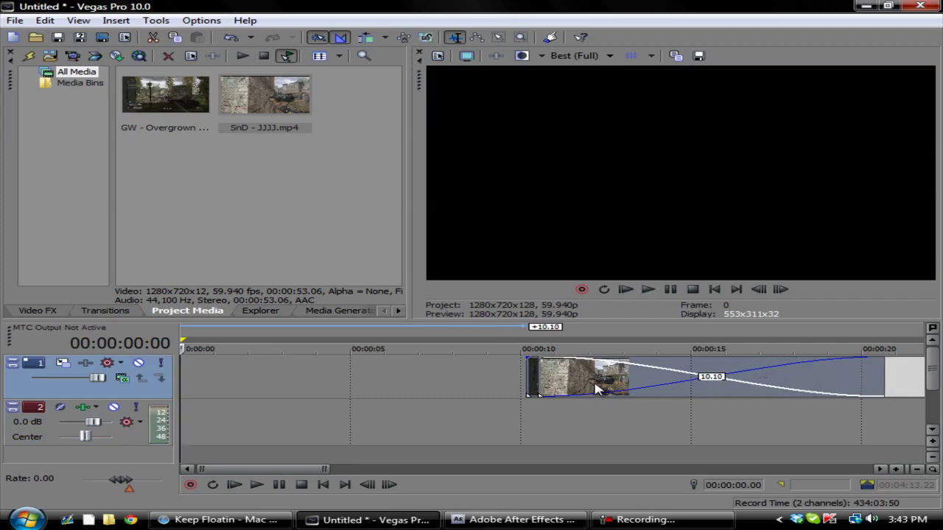
pyautogui.click(531, 376)
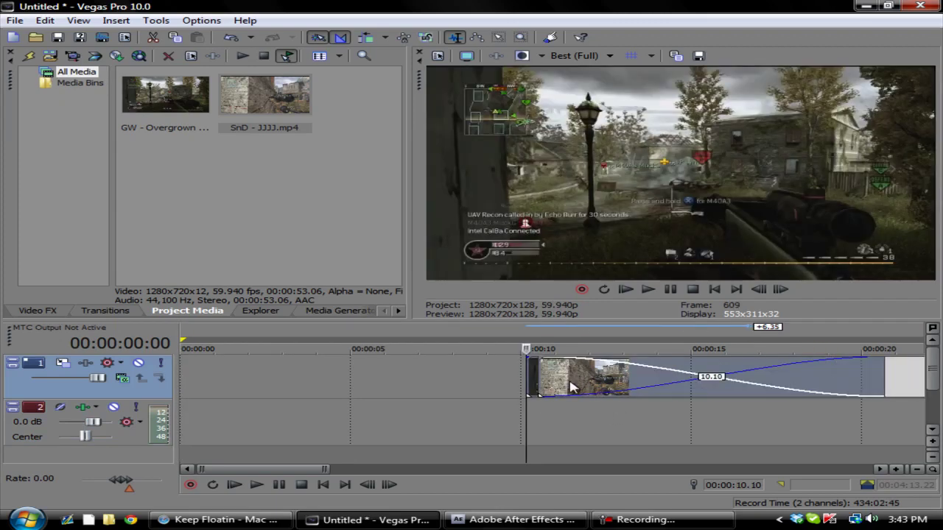
pyautogui.moveTo(883, 384); pyautogui.dragTo(558, 391)
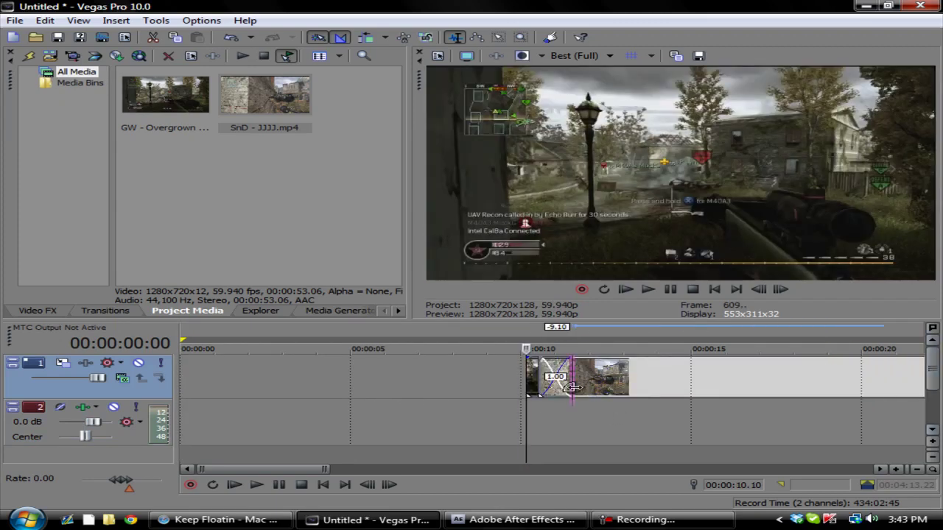
pyautogui.hotkey('ctrl', 'z')
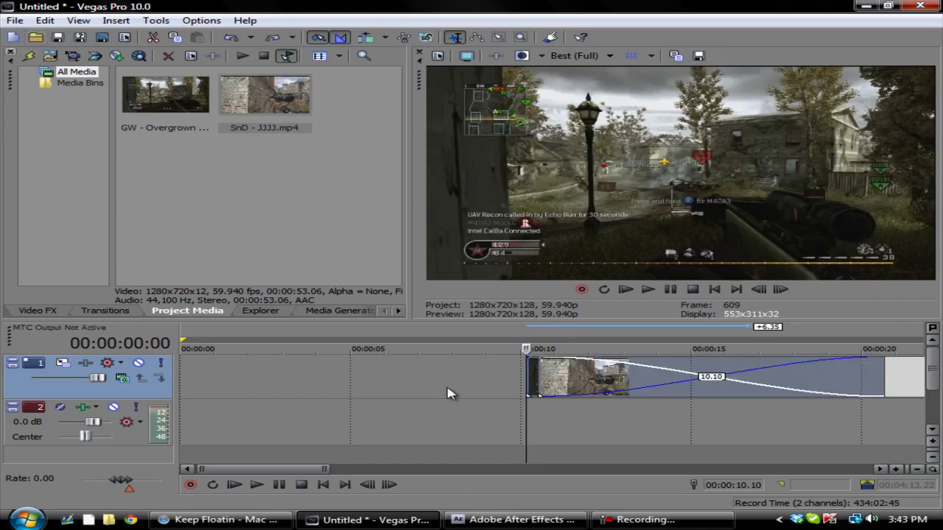
pyautogui.moveTo(897, 371); pyautogui.dragTo(360, 399)
pyautogui.moveTo(639, 370); pyautogui.dragTo(256, 487)
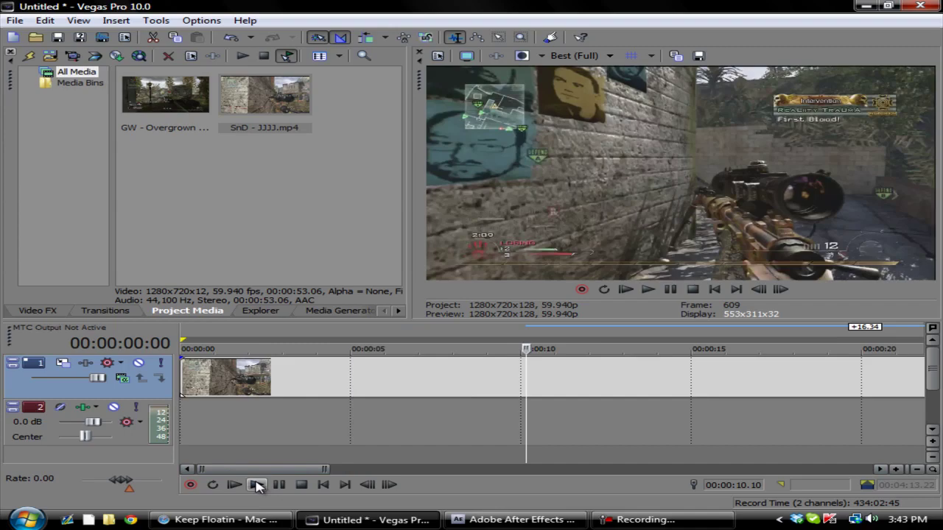
# Step: Play the timeline from the start and pause the playhead about four seconds into the SnD - JJJJ clip
pyautogui.click(242, 484)
pyautogui.moveTo(324, 469); pyautogui.dragTo(469, 476)
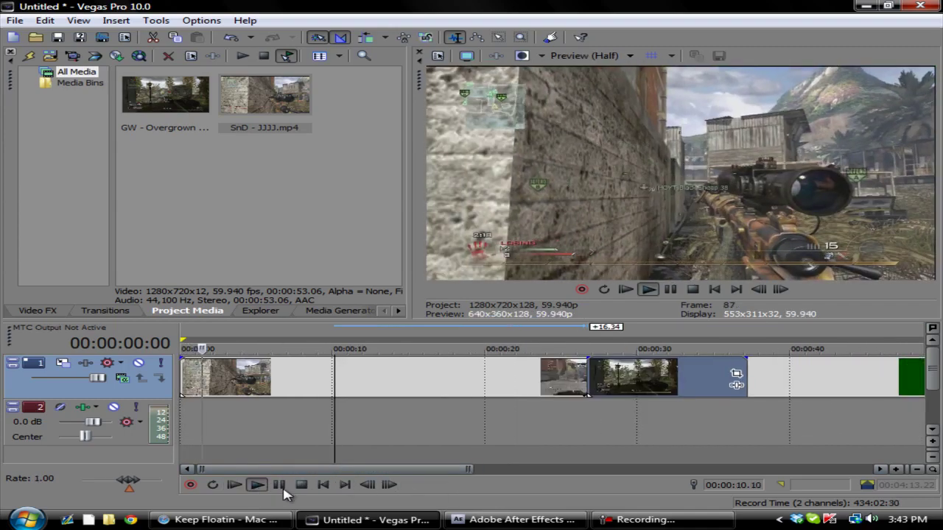
pyautogui.click(284, 485)
pyautogui.click(284, 487)
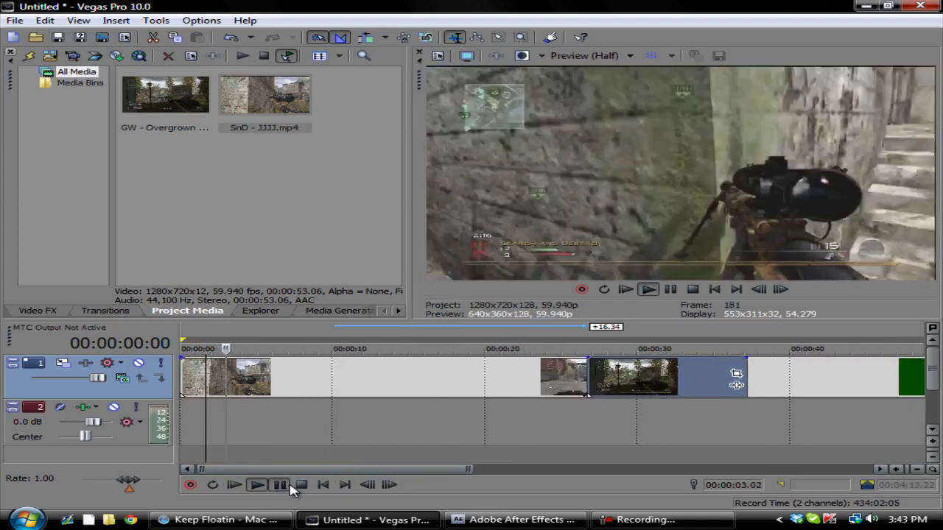
pyautogui.click(282, 486)
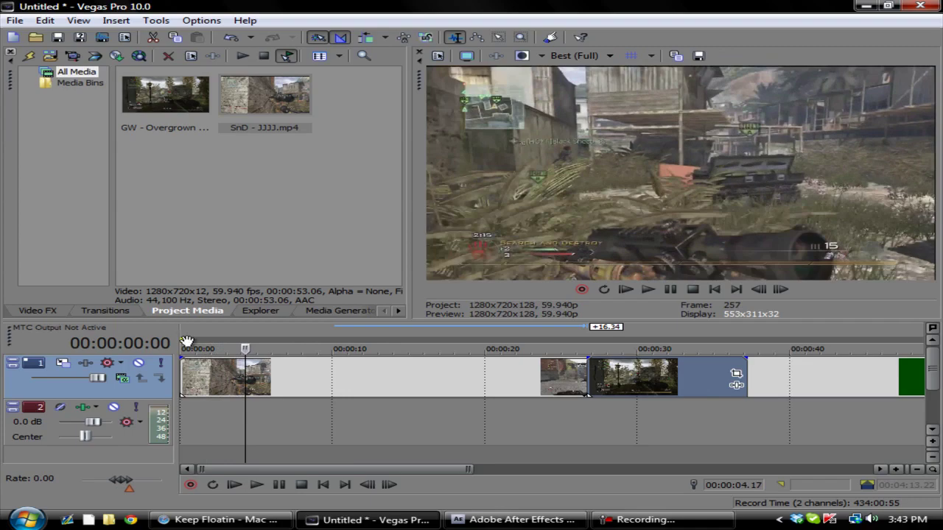
# Step: Cut the SnD - JJJJ clip down to about 4 seconds and move the Overgrown clip directly against its end
pyautogui.rightClick(259, 390)
pyautogui.click(295, 191)
pyautogui.moveTo(650, 389); pyautogui.dragTo(306, 391)
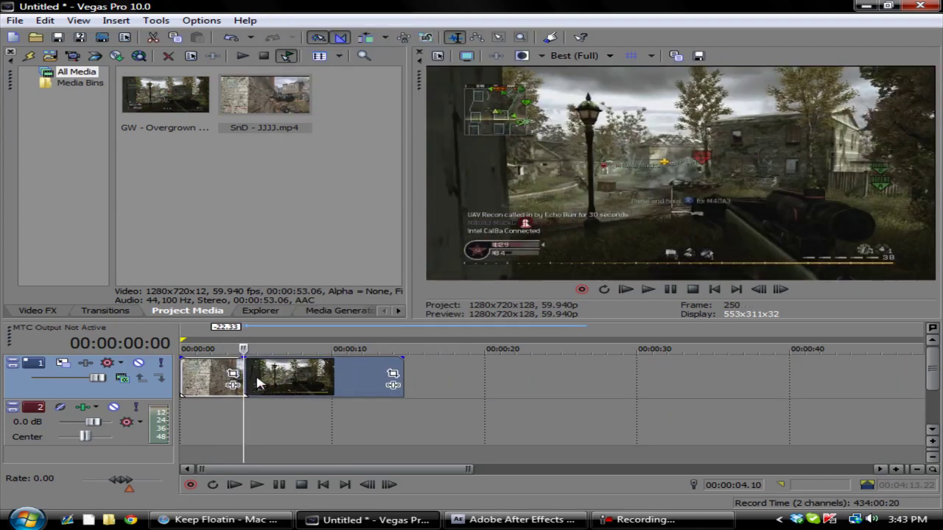
pyautogui.moveTo(467, 472); pyautogui.dragTo(324, 472)
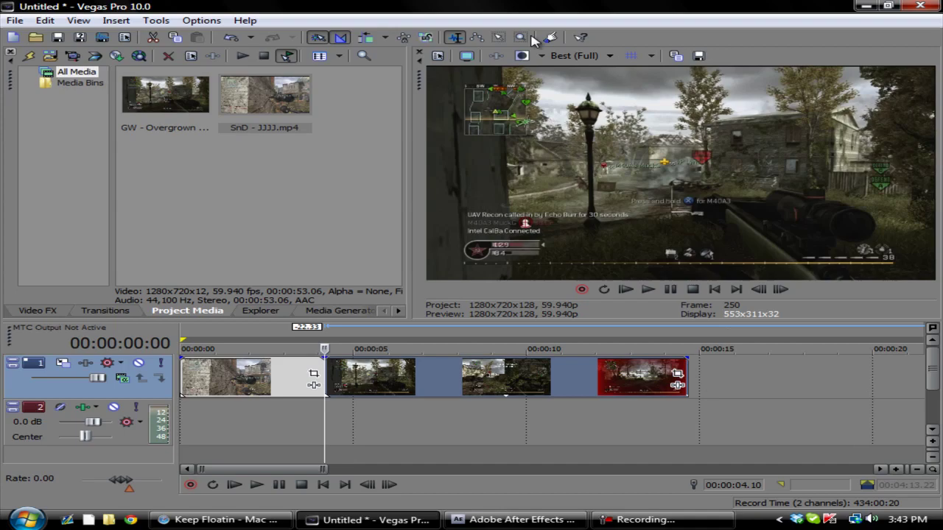
# Step: Set the preview quality to Best (Full) and save a PNG snapshot of the current frame to the Desktop as whatever2
pyautogui.click(600, 57)
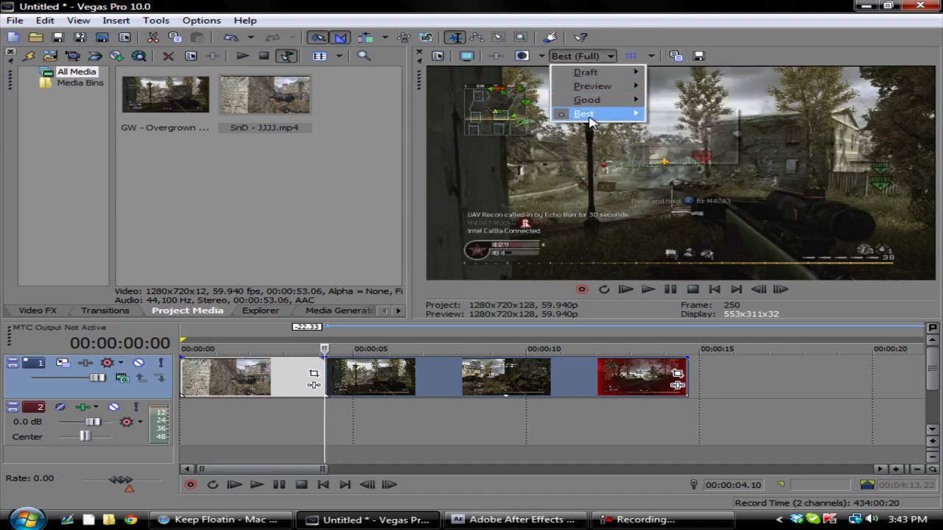
pyautogui.click(675, 129)
pyautogui.click(699, 56)
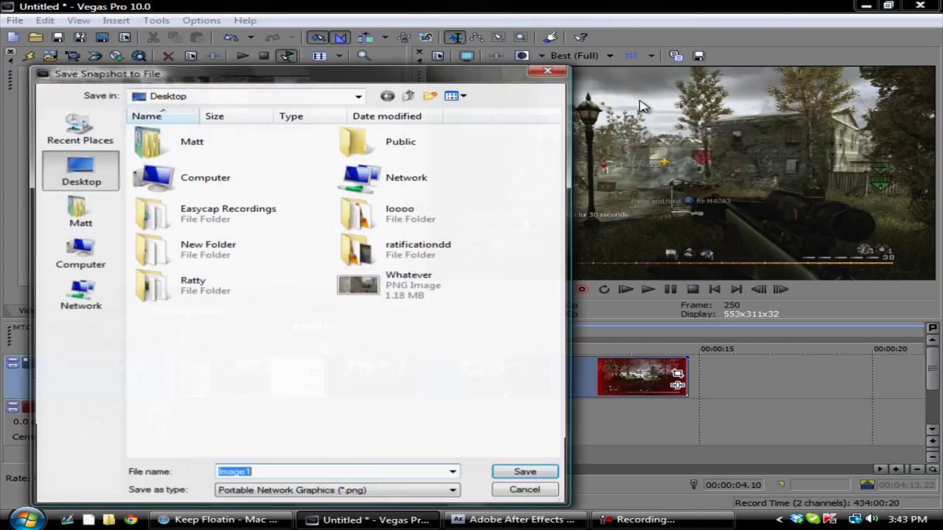
pyautogui.write('whatever')
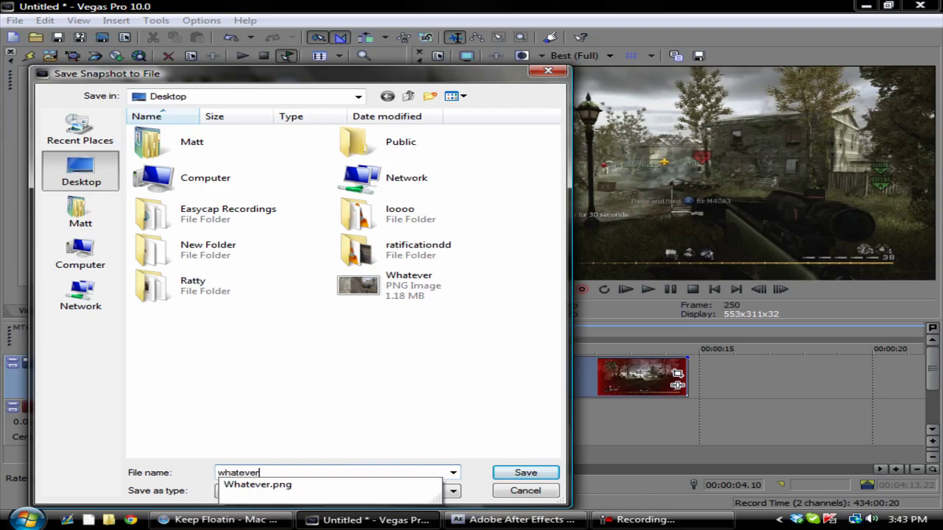
pyautogui.press('Return')
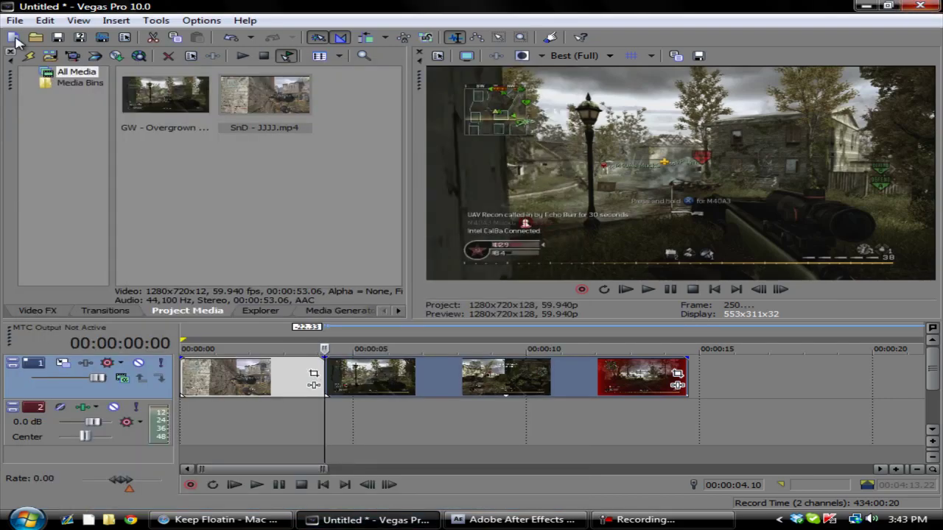
pyautogui.click(15, 20)
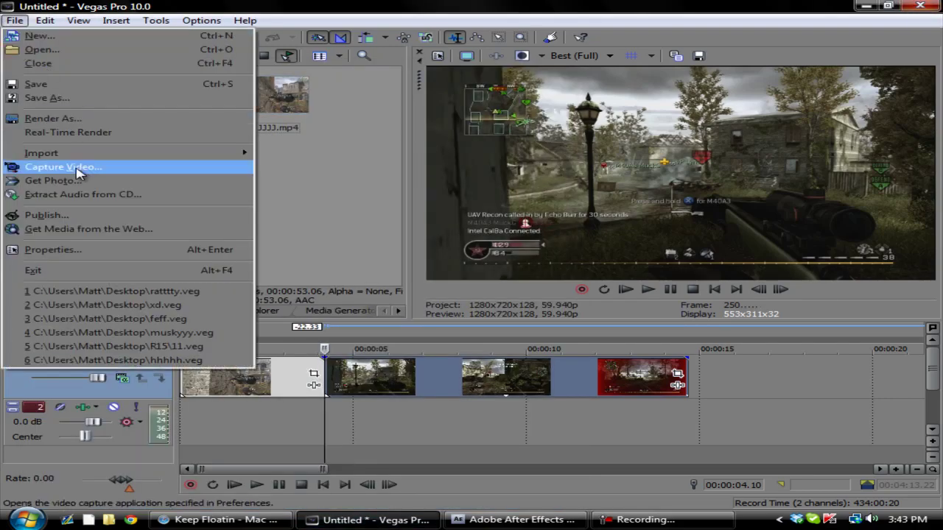
pyautogui.moveTo(89, 152)
pyautogui.click(294, 153)
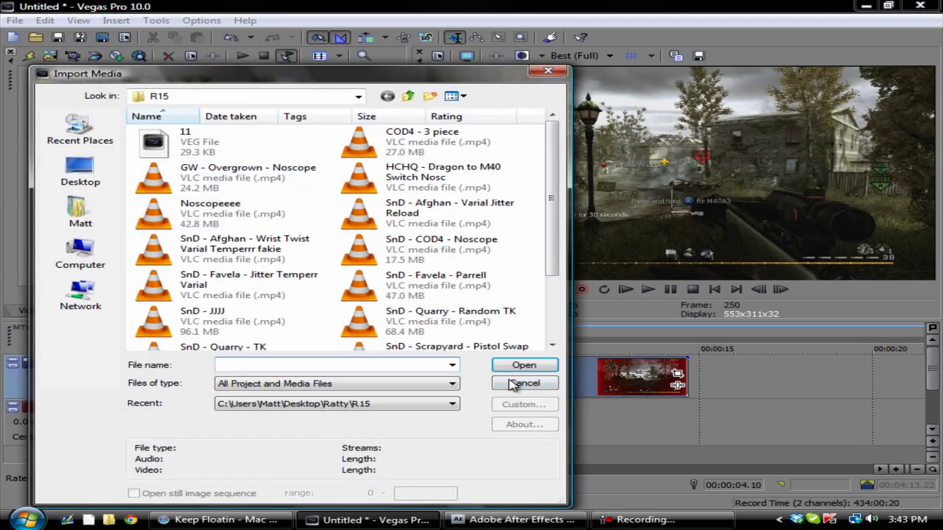
pyautogui.click(516, 383)
# Step: Place whatever2.png on a new track above the clips, starting at 00:00:03.08, and trim its end to the cut between them
pyautogui.moveTo(311, 349); pyautogui.dragTo(286, 296)
pyautogui.click(292, 387)
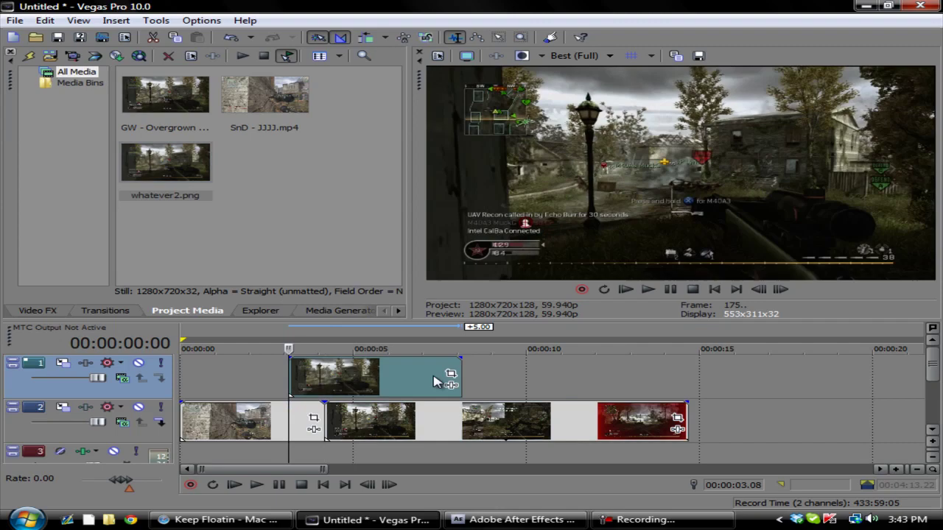
pyautogui.moveTo(460, 383); pyautogui.dragTo(284, 376)
# Step: Apply the Mask preset of the Brightness and Contrast effect to the whatever2 still and close its effect settings
pyautogui.click(38, 310)
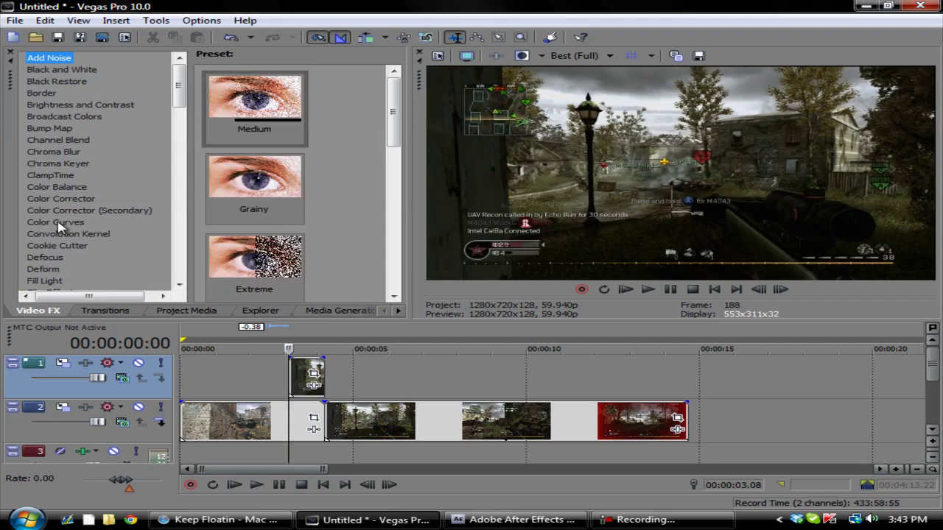
pyautogui.scroll(-13, 61, 226)
pyautogui.scroll(12, 44, 213)
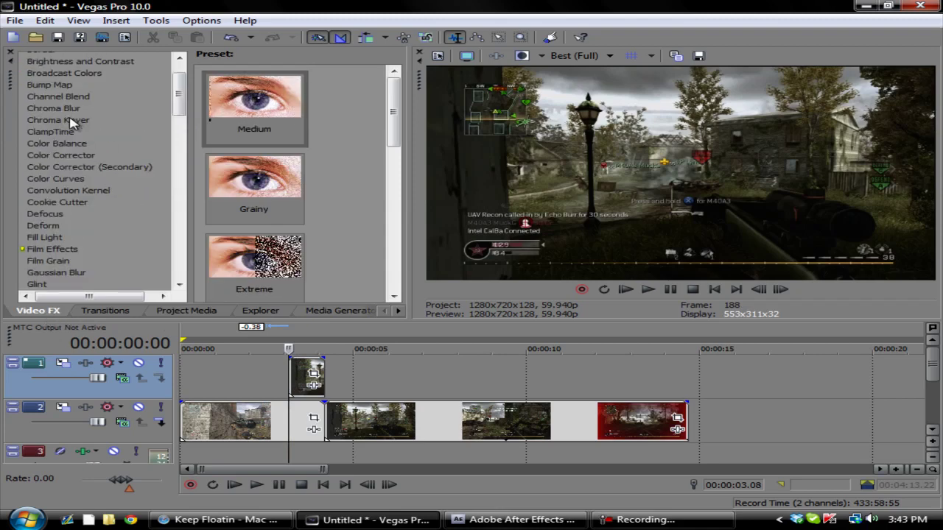
pyautogui.scroll(2, 72, 123)
pyautogui.click(106, 109)
pyautogui.moveTo(393, 92); pyautogui.dragTo(393, 277)
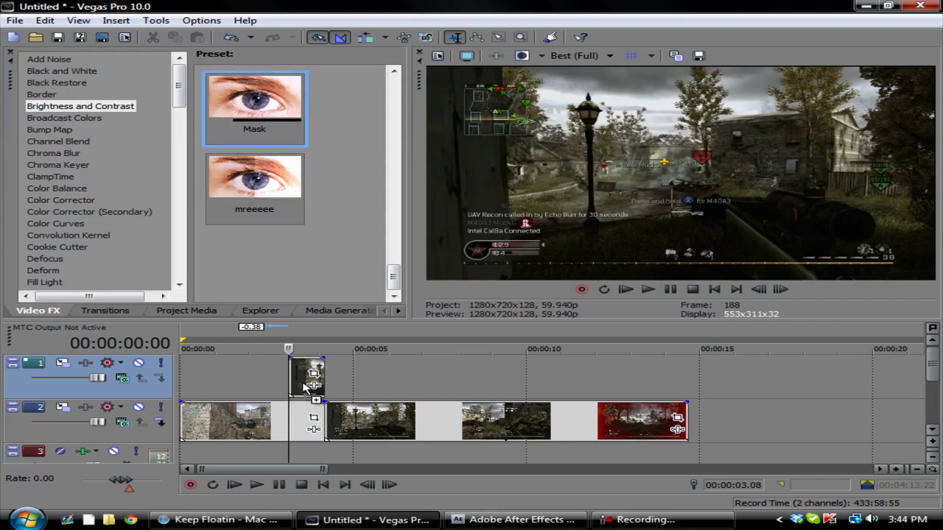
pyautogui.moveTo(291, 377); pyautogui.dragTo(316, 385)
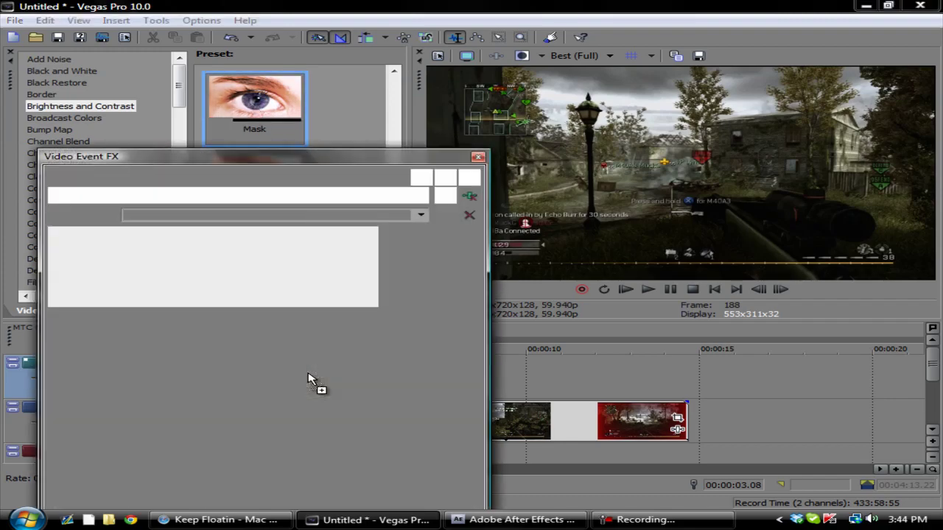
pyautogui.click(478, 159)
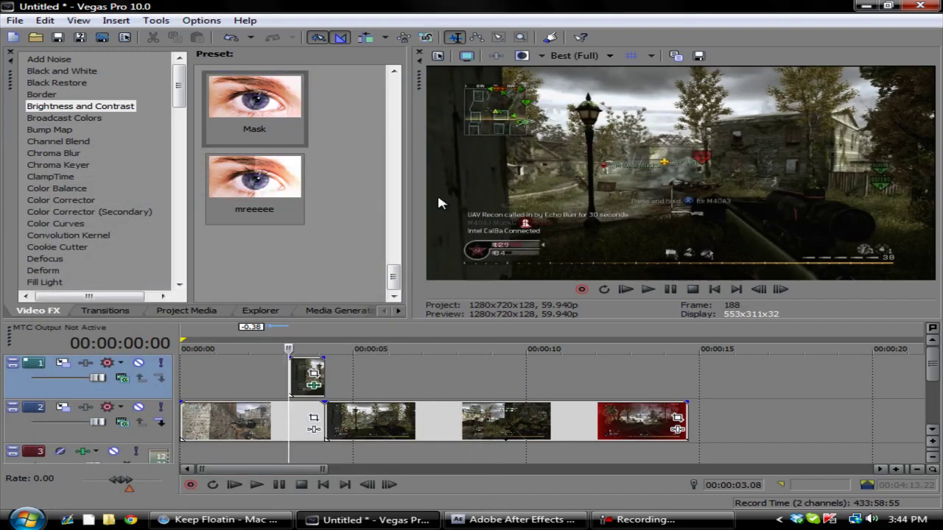
# Step: Open Event Pan/Crop for the whatever2 still and turn on its mask
pyautogui.click(315, 377)
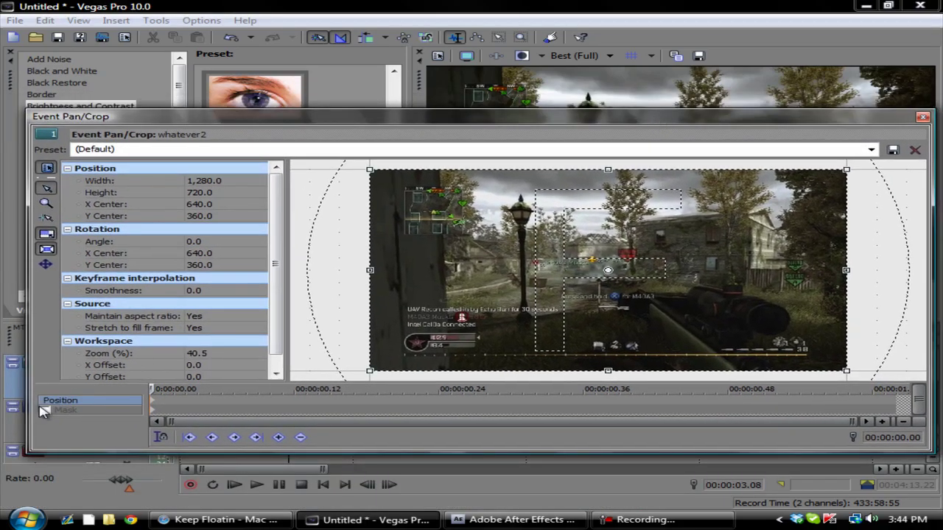
pyautogui.click(45, 411)
pyautogui.moveTo(563, 118); pyautogui.dragTo(416, 112)
# Step: Draw a closed four-point mask path around the light-coloured lower window of the grey building with the anchor creation tool
pyautogui.scroll(5, 575, 276)
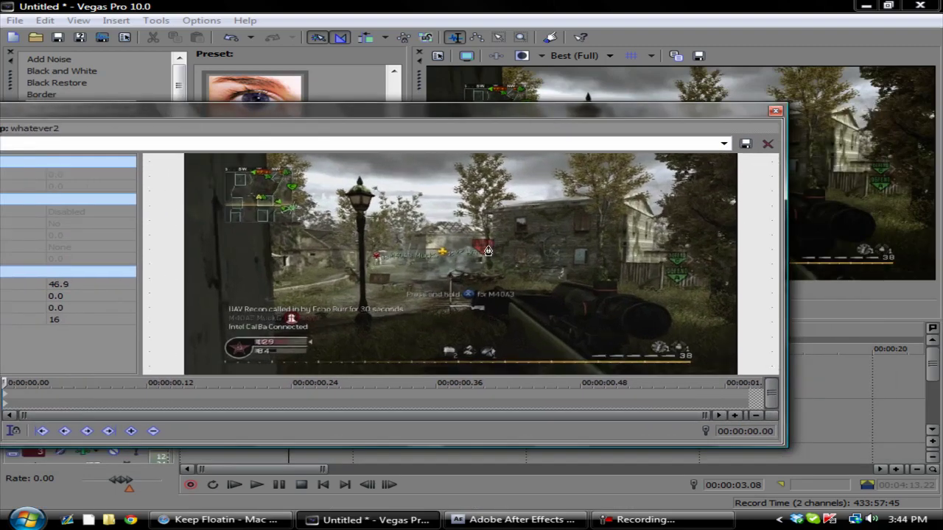
pyautogui.scroll(1, 587, 263)
pyautogui.scroll(-5, 586, 263)
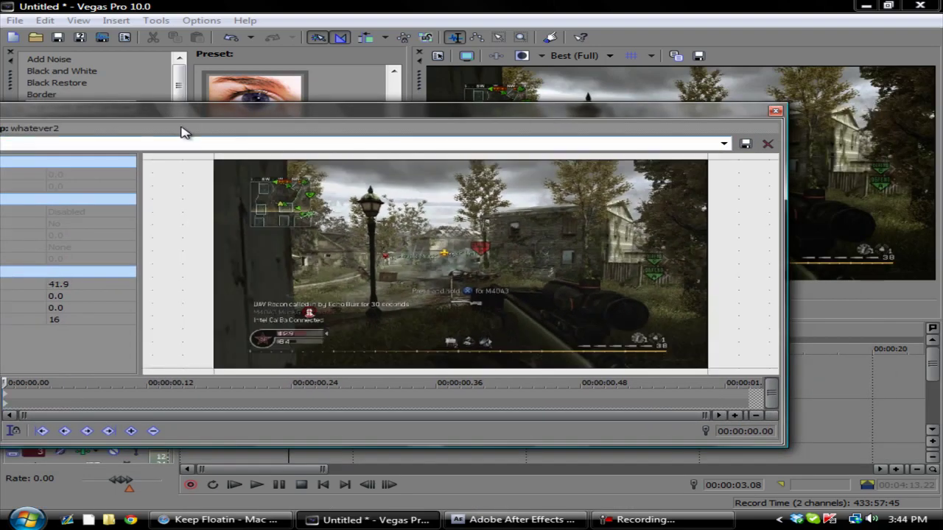
pyautogui.moveTo(179, 115); pyautogui.dragTo(144, 138)
pyautogui.scroll(5, 409, 309)
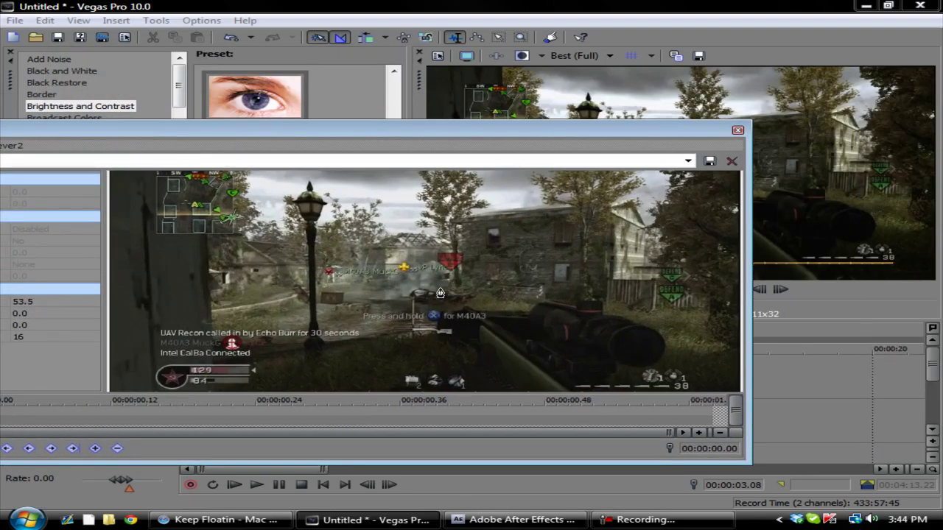
pyautogui.moveTo(435, 130); pyautogui.dragTo(315, 130)
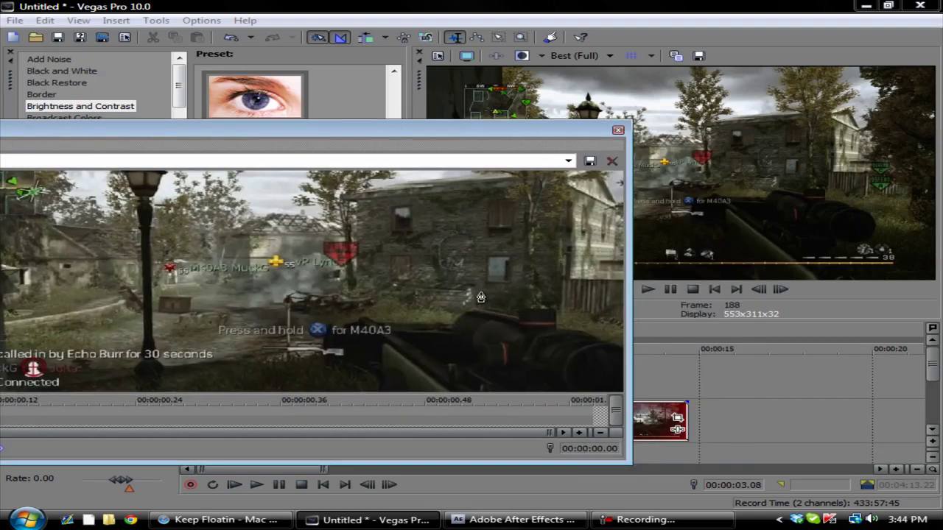
pyautogui.scroll(10, 490, 270)
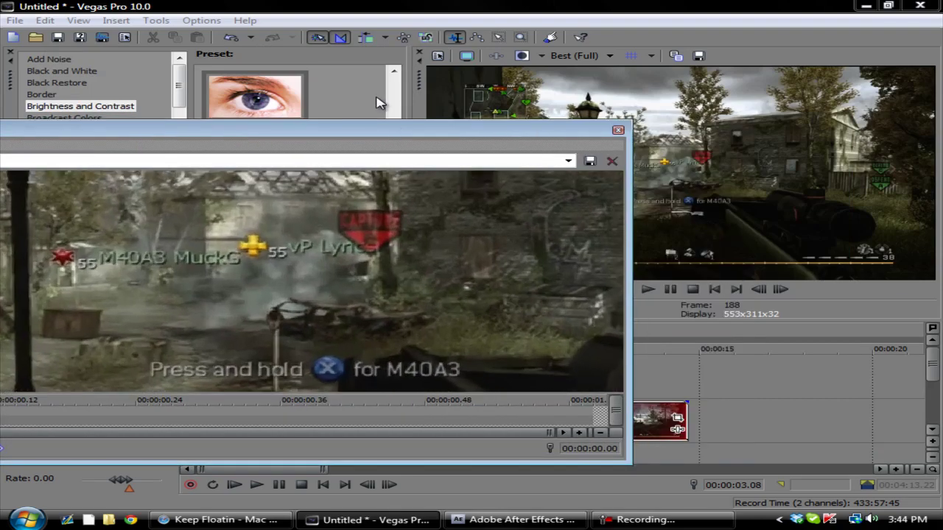
pyautogui.moveTo(379, 129); pyautogui.dragTo(774, 110)
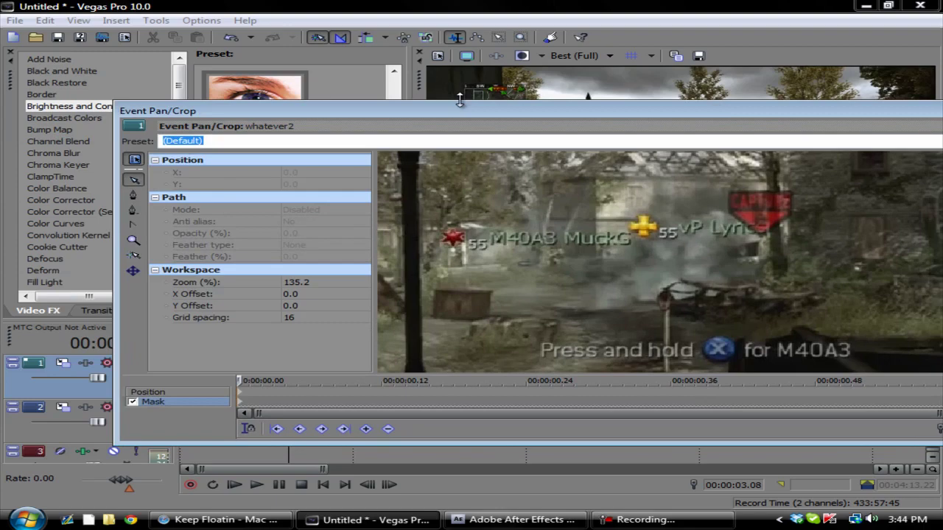
pyautogui.moveTo(463, 109); pyautogui.dragTo(160, 115)
pyautogui.moveTo(463, 228); pyautogui.dragTo(89, 243)
pyautogui.scroll(4, 312, 265)
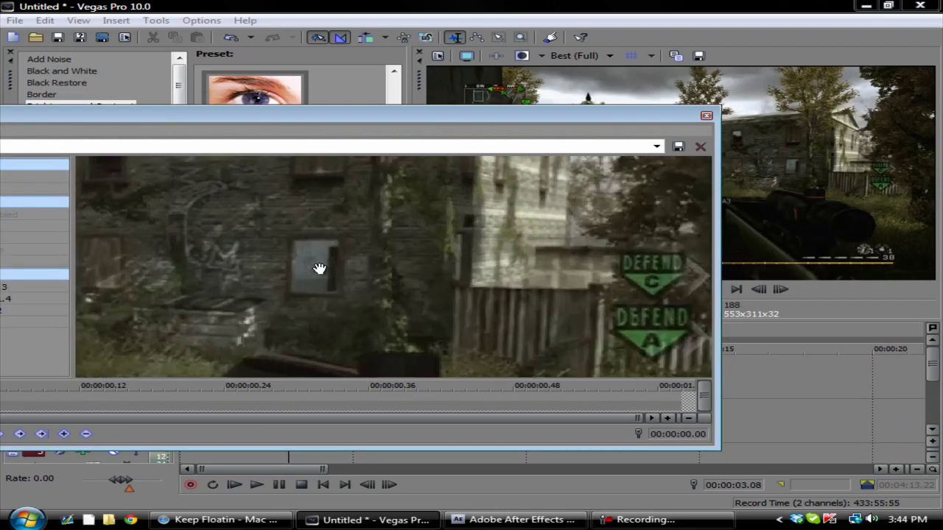
pyautogui.moveTo(319, 269); pyautogui.dragTo(463, 263)
pyautogui.moveTo(404, 118); pyautogui.dragTo(555, 104)
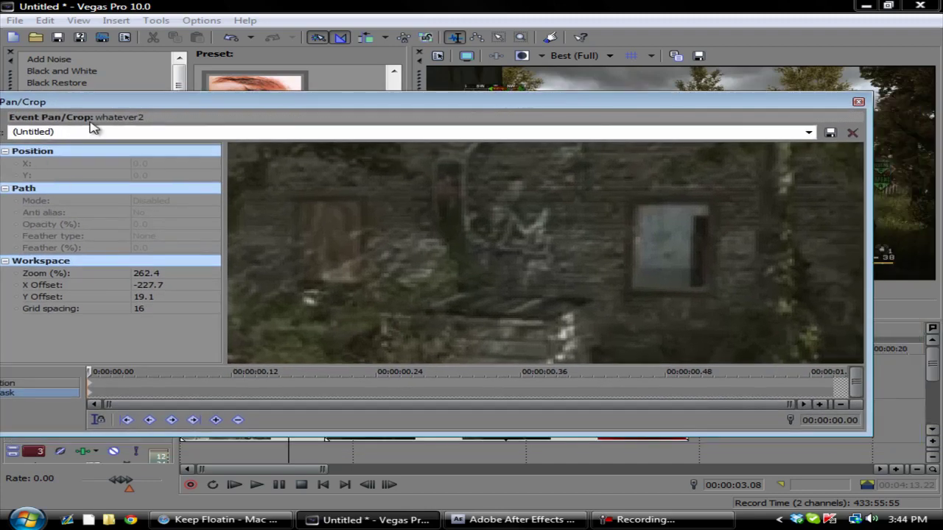
pyautogui.moveTo(93, 127); pyautogui.dragTo(177, 109)
pyautogui.click(47, 191)
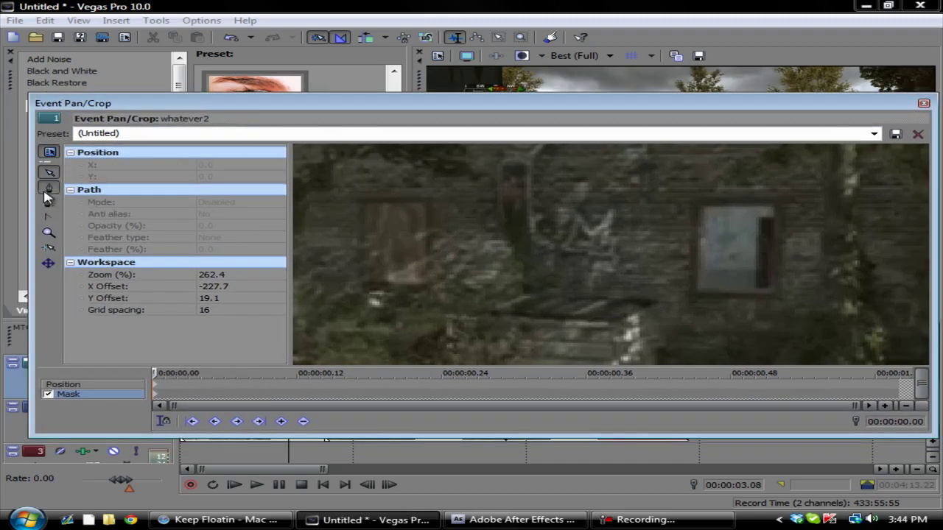
pyautogui.click(702, 291)
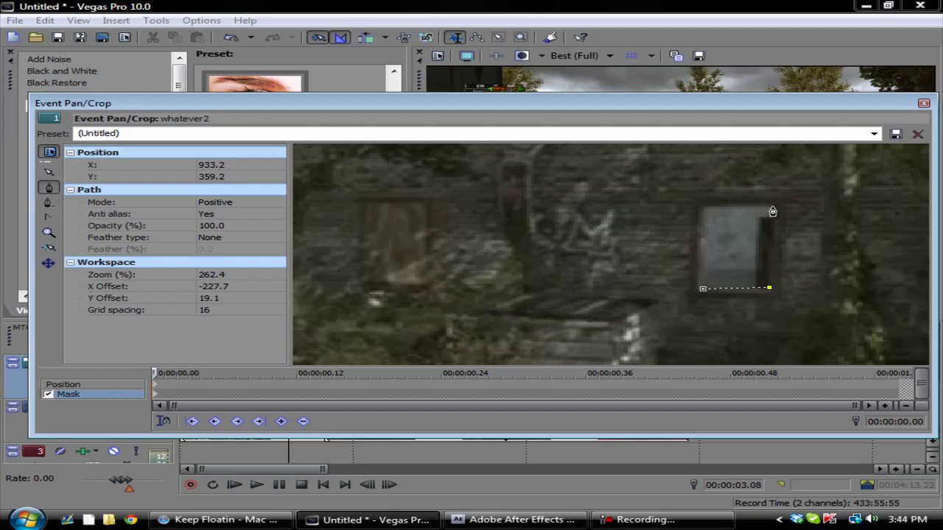
pyautogui.click(704, 290)
# Step: Set the window mask path's mode to Negative and check the cutout in the video preview
pyautogui.moveTo(685, 110)
pyautogui.mouseDown()
pyautogui.moveTo(633, 327)
pyautogui.moveTo(672, 116)
pyautogui.moveTo(686, 127)
pyautogui.mouseUp()
pyautogui.click(215, 231)
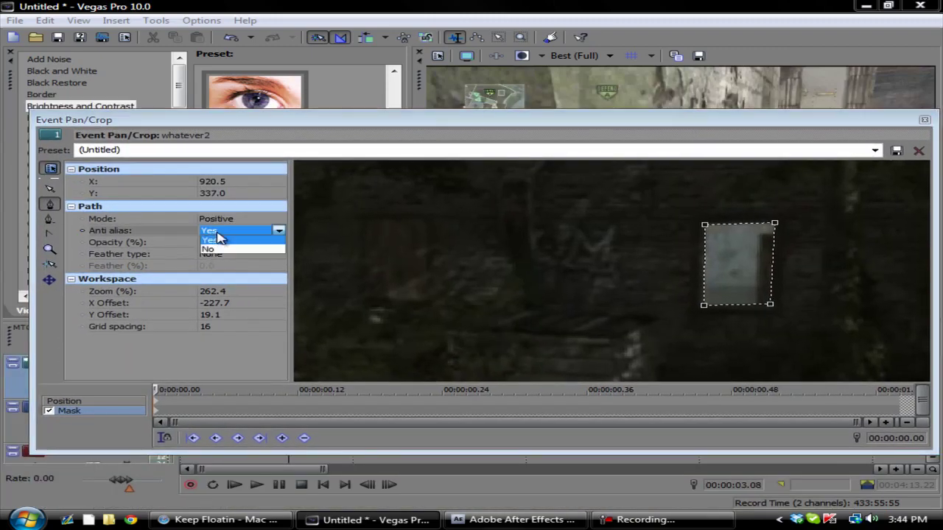
pyautogui.click(221, 219)
pyautogui.click(229, 243)
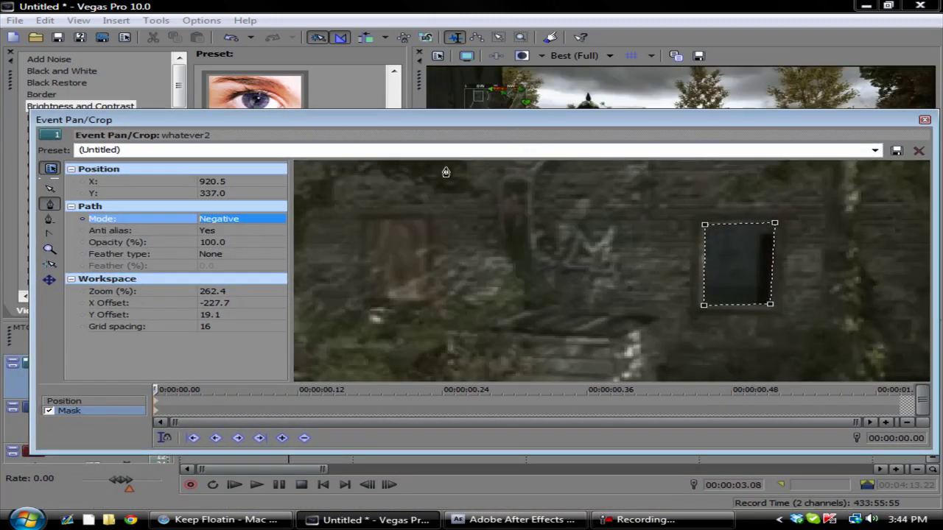
pyautogui.moveTo(442, 122); pyautogui.dragTo(199, 291)
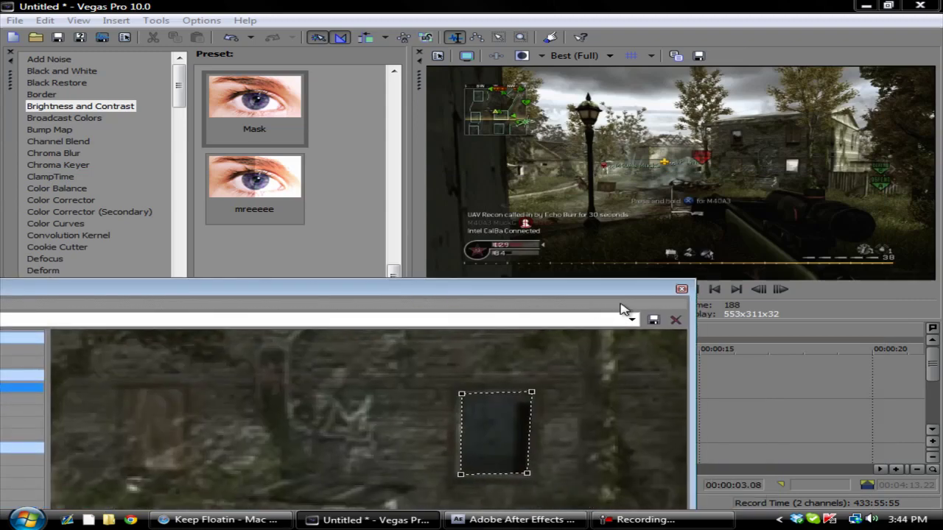
pyautogui.moveTo(635, 285); pyautogui.dragTo(630, 259)
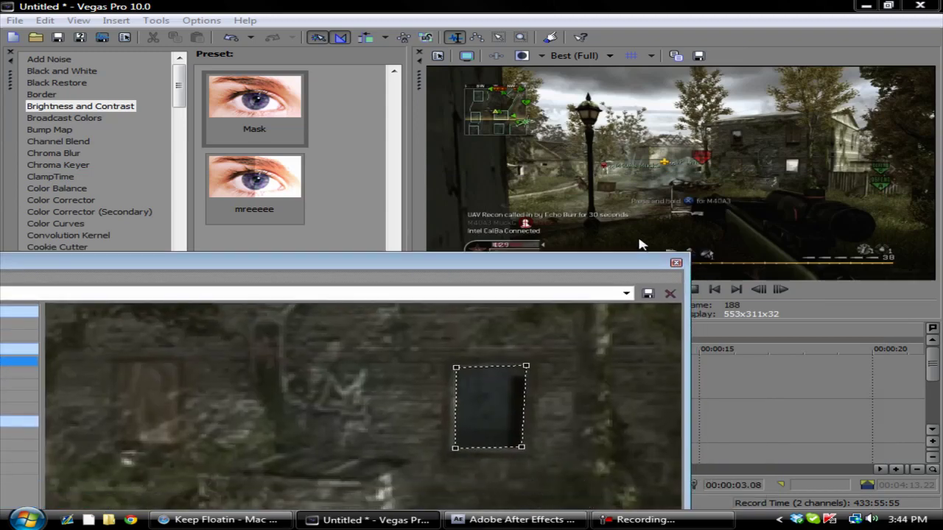
# Step: Shrink the still's pan/crop position frame around the image centre to about half its width
pyautogui.moveTo(556, 270); pyautogui.dragTo(788, 124)
pyautogui.click(103, 398)
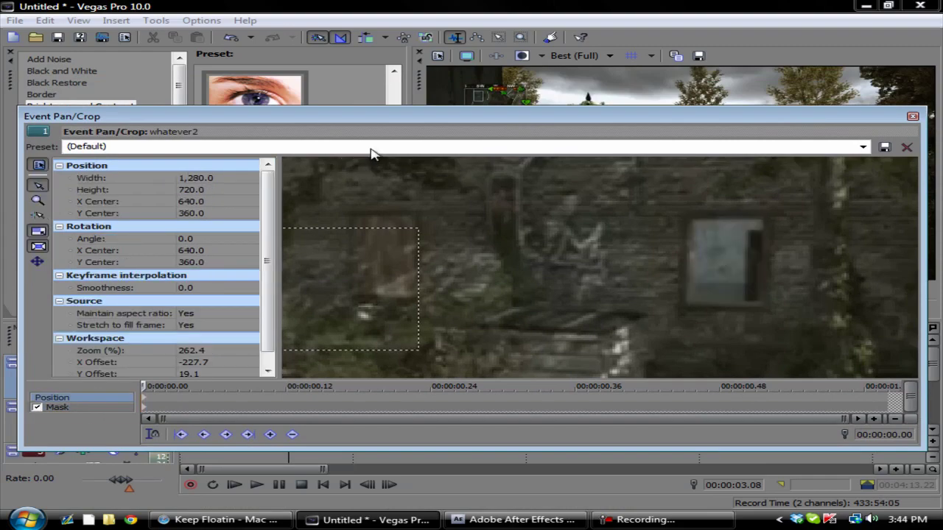
pyautogui.moveTo(393, 120); pyautogui.dragTo(271, 118)
pyautogui.scroll(-10, 335, 248)
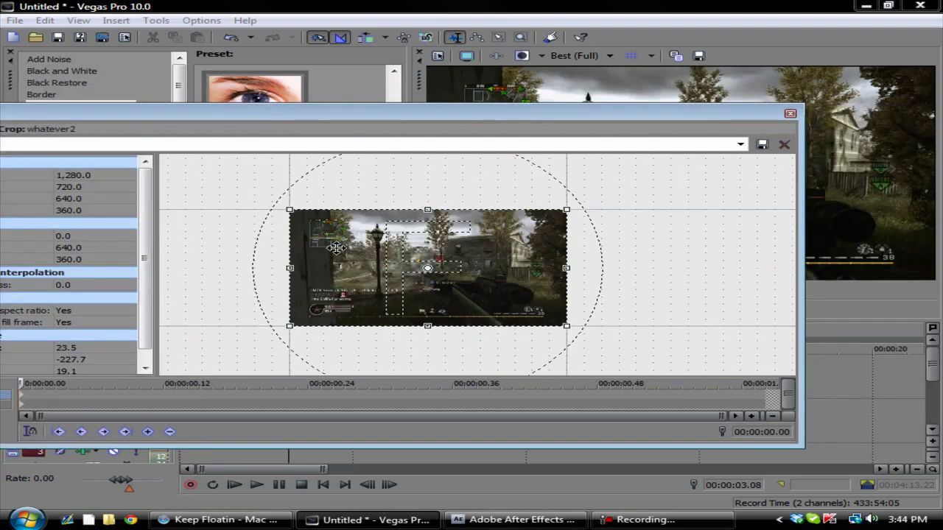
pyautogui.scroll(-2, 336, 248)
pyautogui.moveTo(449, 118); pyautogui.dragTo(317, 150)
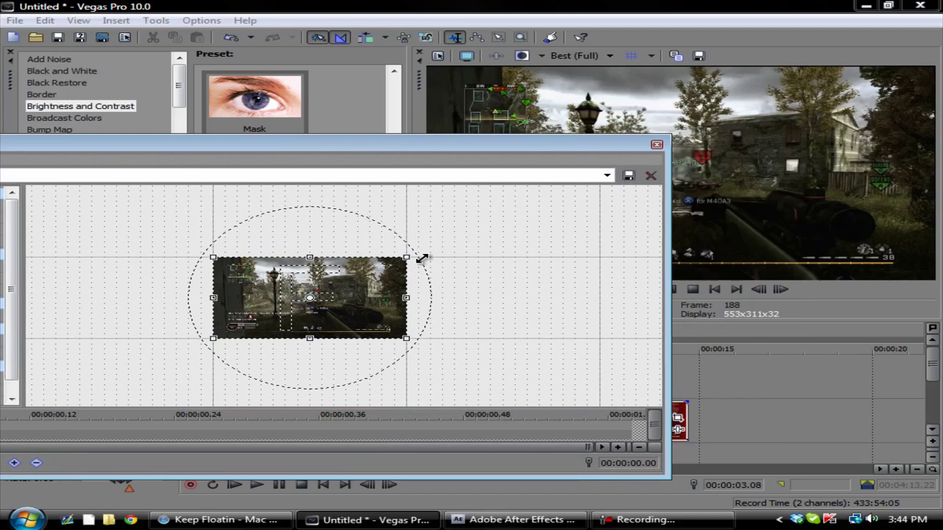
pyautogui.moveTo(422, 259); pyautogui.dragTo(357, 261)
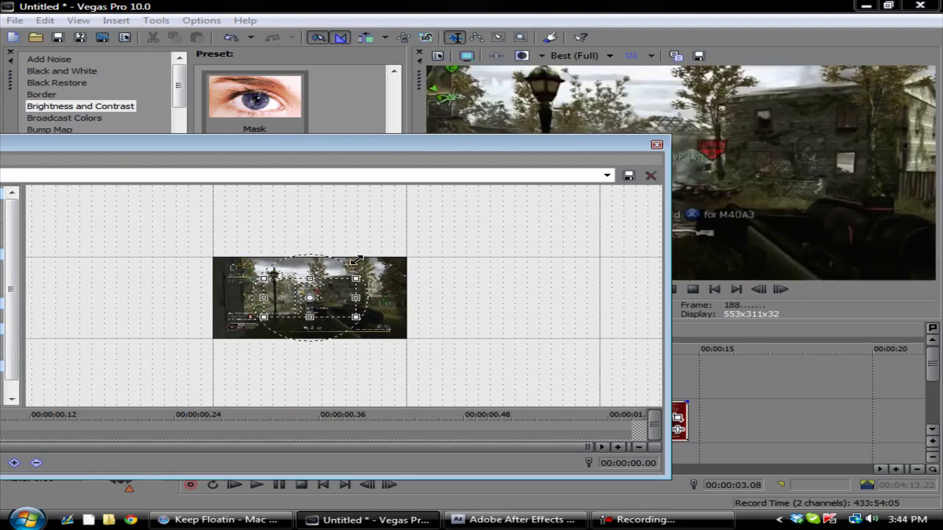
# Step: Shrink the whatever2 still's pan/crop frame to about 6.0 by 3.4 and centre it inside the masked window at about 915.5, 335.6
pyautogui.moveTo(341, 310); pyautogui.dragTo(360, 304)
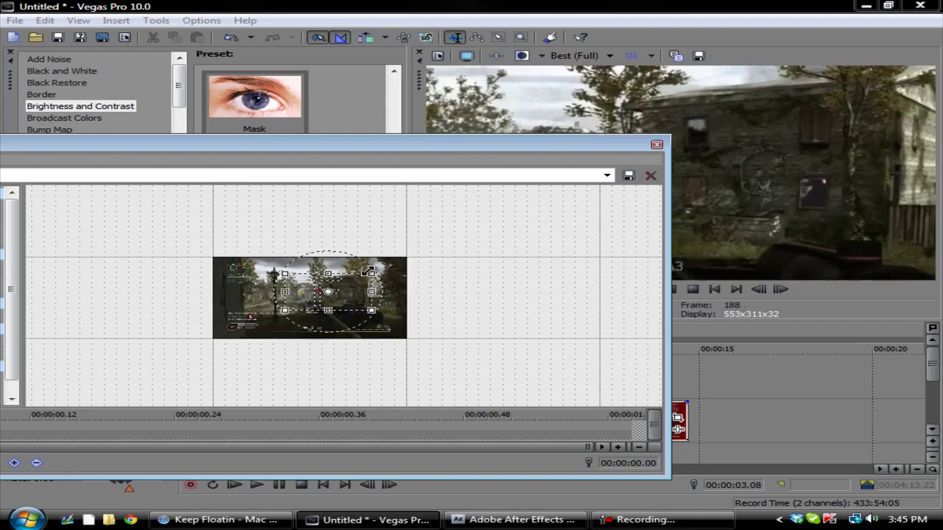
pyautogui.moveTo(367, 272); pyautogui.dragTo(357, 300)
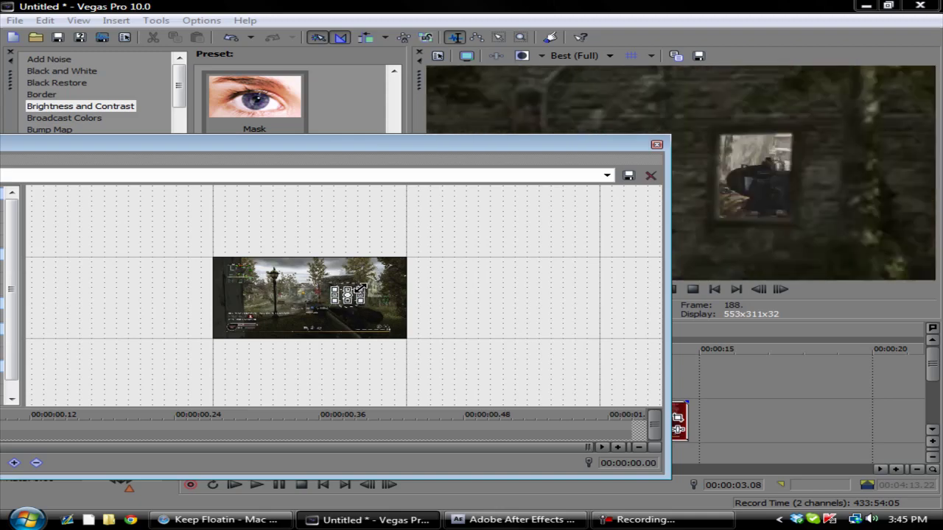
pyautogui.scroll(5, 366, 291)
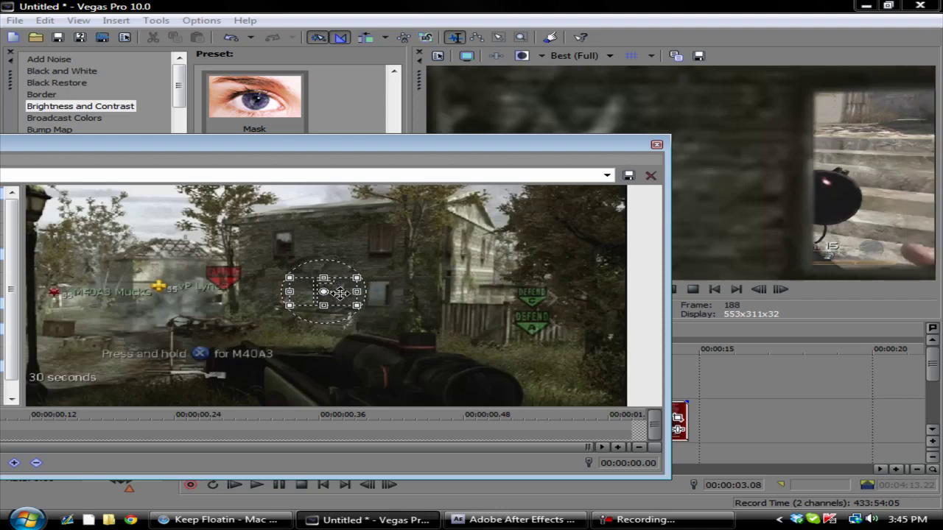
pyautogui.moveTo(340, 293); pyautogui.dragTo(400, 297)
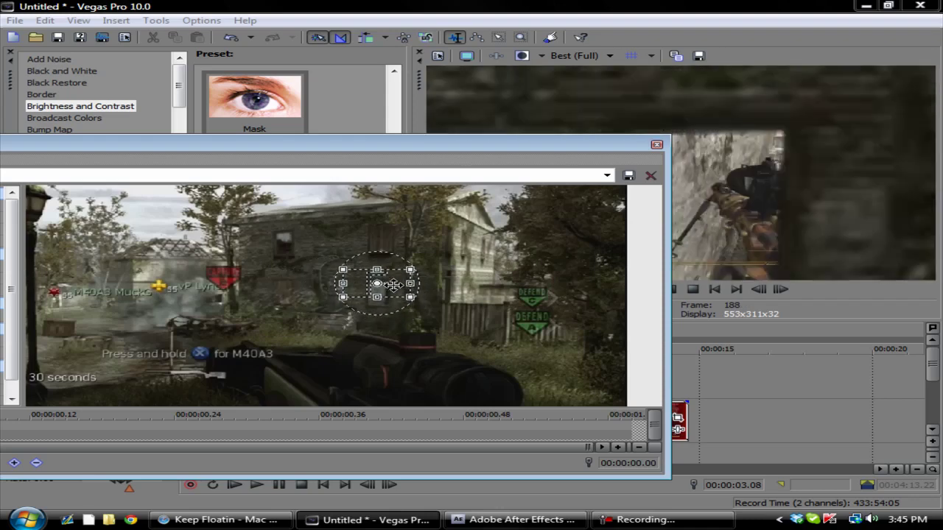
pyautogui.moveTo(393, 286)
pyautogui.mouseDown()
pyautogui.moveTo(394, 295)
pyautogui.moveTo(402, 281)
pyautogui.moveTo(377, 280)
pyautogui.mouseUp()
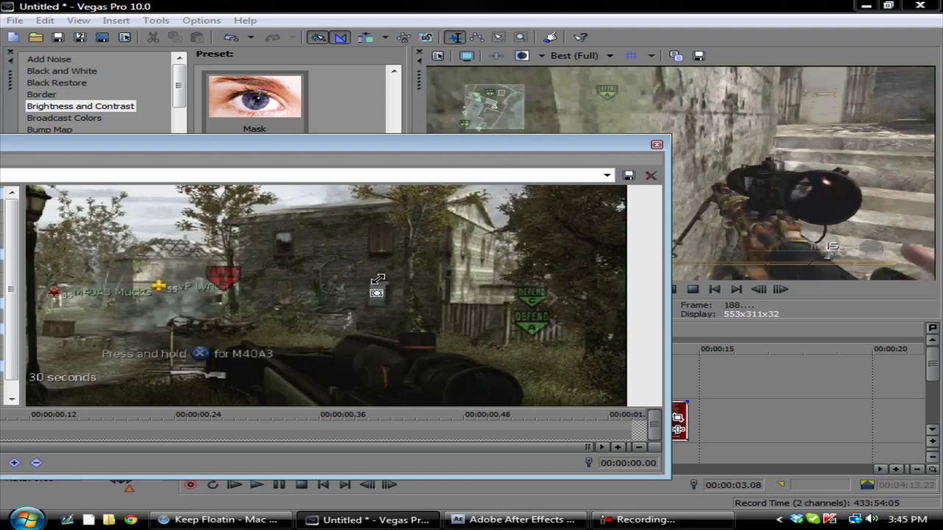
pyautogui.moveTo(413, 136); pyautogui.dragTo(373, 176)
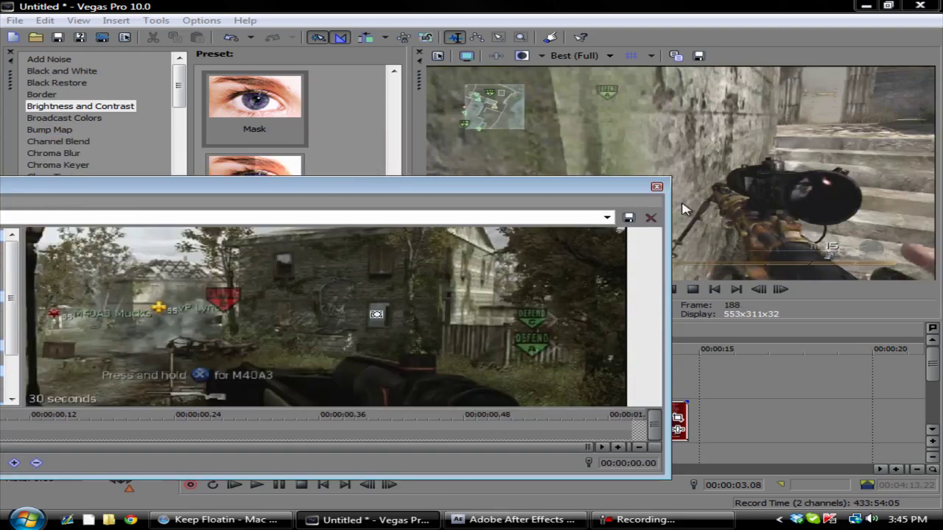
pyautogui.click(656, 188)
# Step: Play the timeline from just before the whatever2 still, and return the playhead to the still's start
pyautogui.click(281, 386)
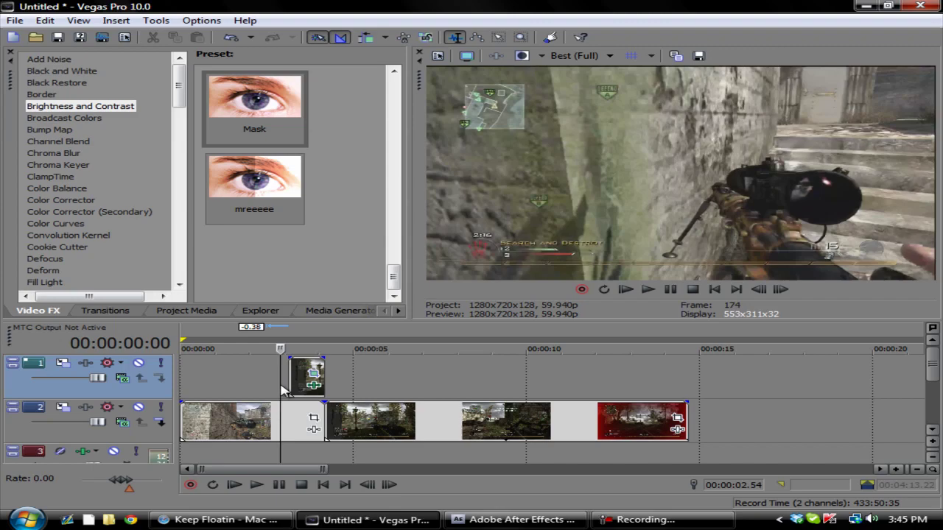
pyautogui.press('space')
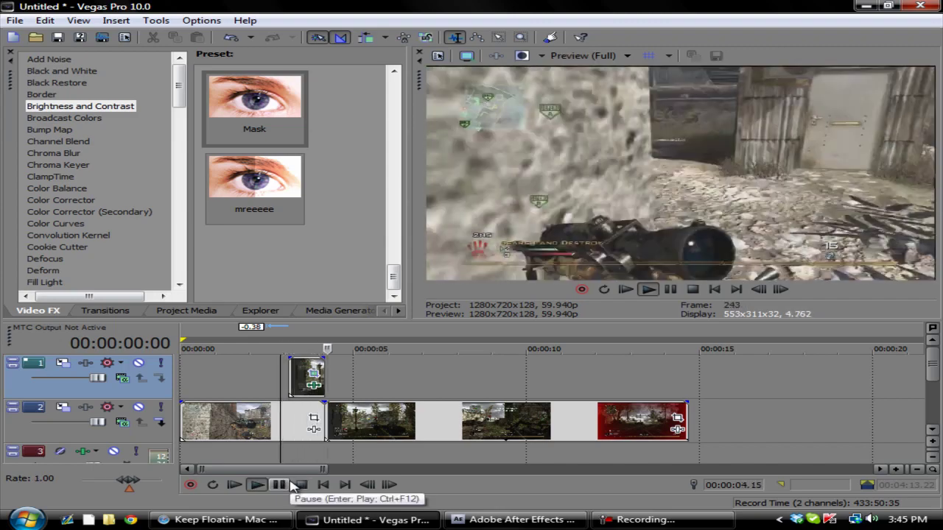
pyautogui.click(289, 484)
pyautogui.click(289, 372)
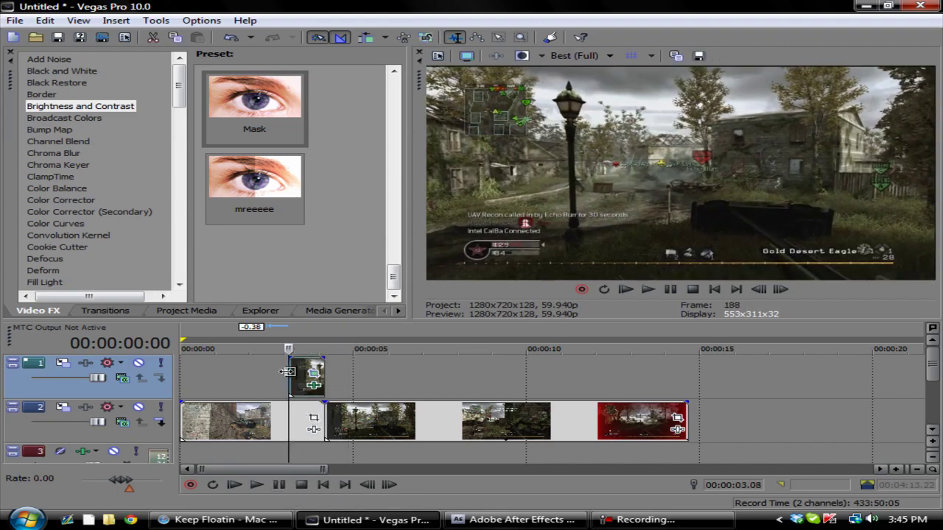
# Step: Add a position keyframe at the end of the whatever2 still, at 00:00:01.02, with the pan/crop frame restored to full size
pyautogui.click(313, 378)
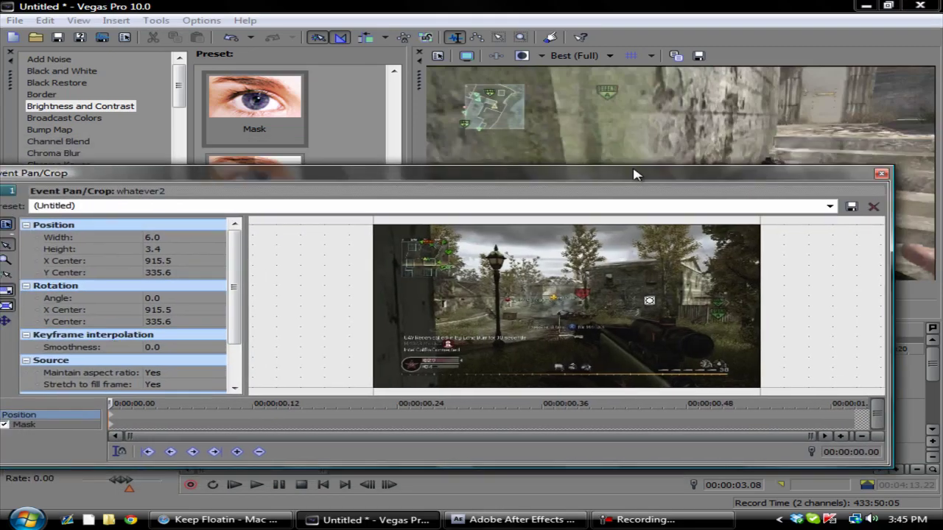
pyautogui.moveTo(636, 174); pyautogui.dragTo(628, 178)
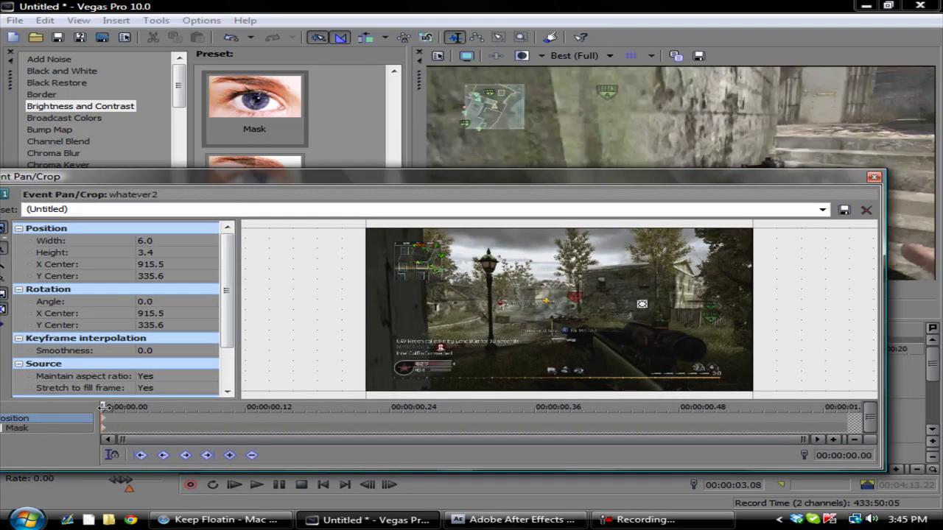
pyautogui.moveTo(105, 407); pyautogui.dragTo(850, 405)
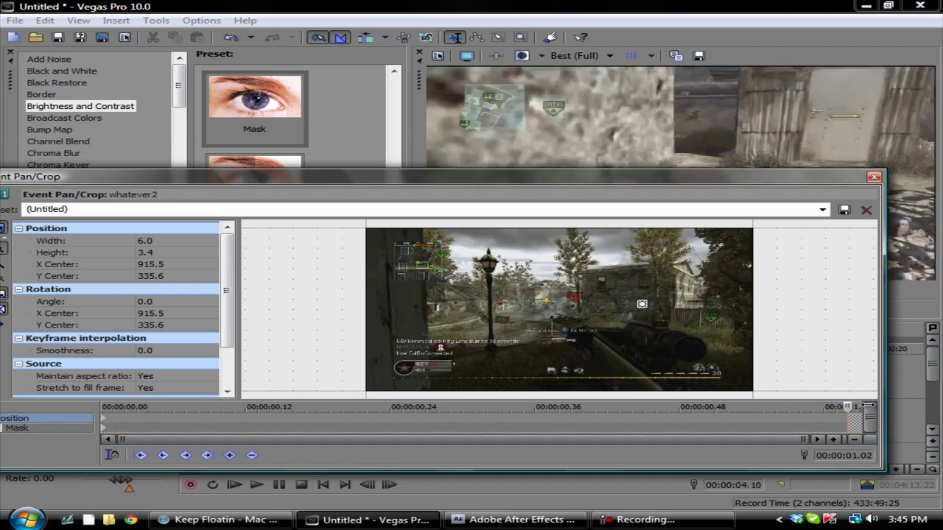
pyautogui.rightClick(650, 302)
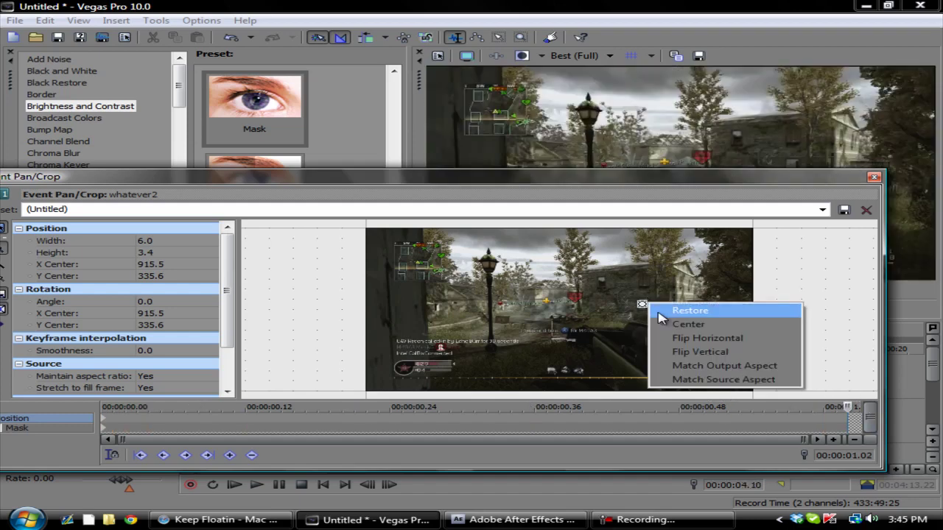
pyautogui.click(661, 313)
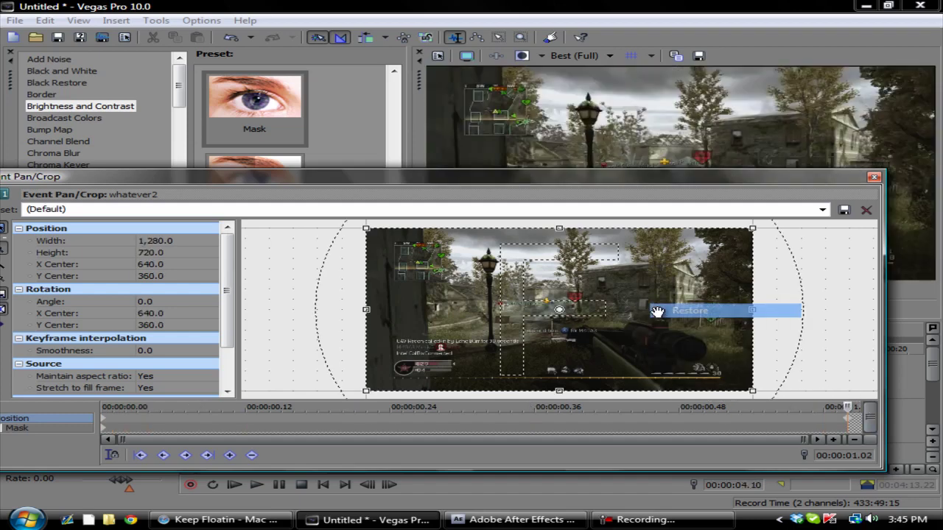
pyautogui.click(874, 179)
# Step: Preview the zoom-out from the window by playing across the whatever2 still into the second clip
pyautogui.click(289, 368)
pyautogui.click(256, 485)
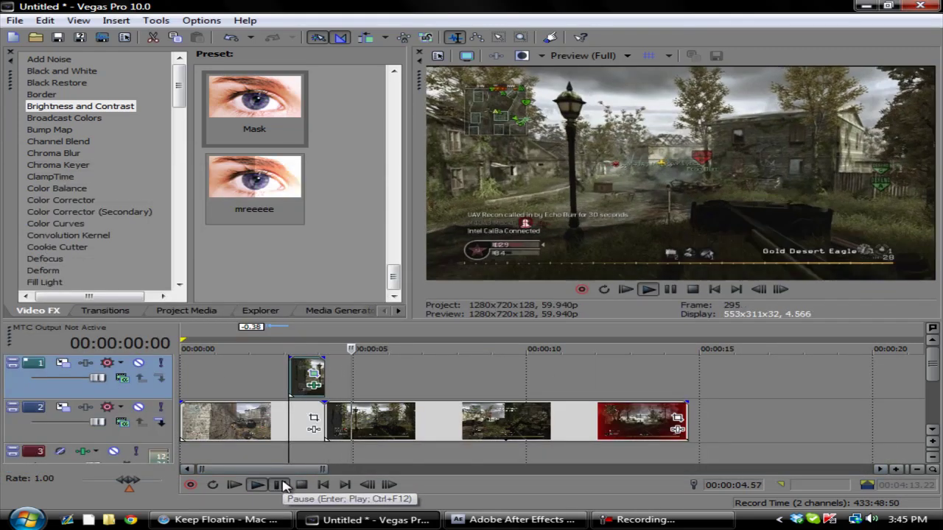
pyautogui.click(283, 390)
pyautogui.click(280, 484)
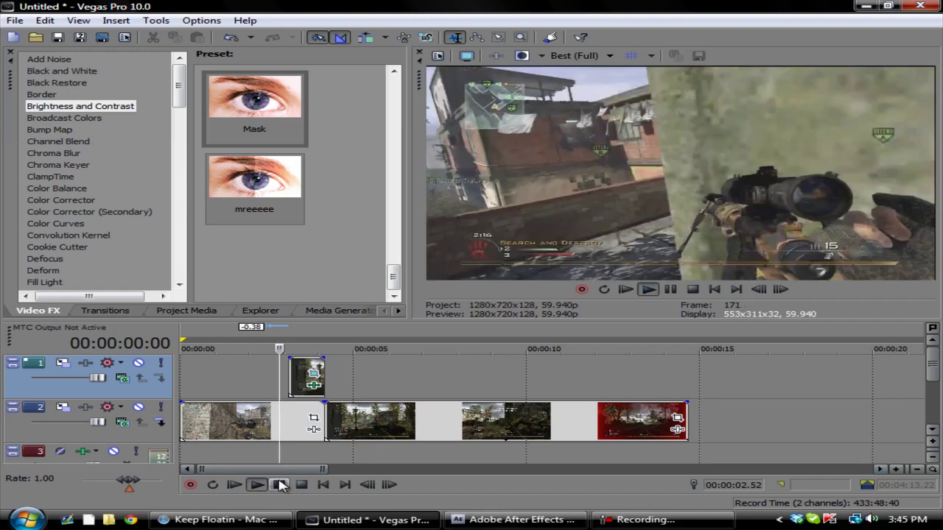
pyautogui.click(280, 485)
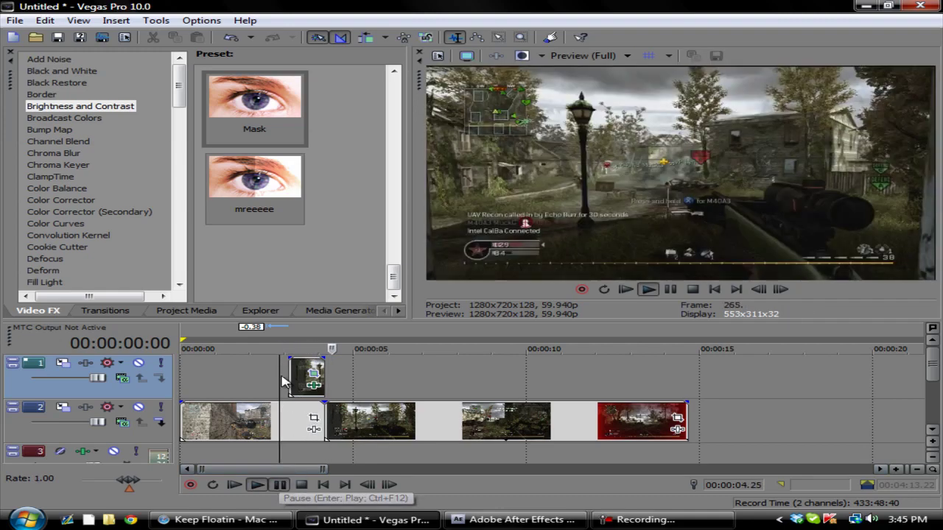
# Step: Extend the whatever2 still's start back to about 00:00:02.20 and move its full-size position keyframe to the event's new end
pyautogui.moveTo(288, 372); pyautogui.dragTo(263, 372)
pyautogui.click(314, 374)
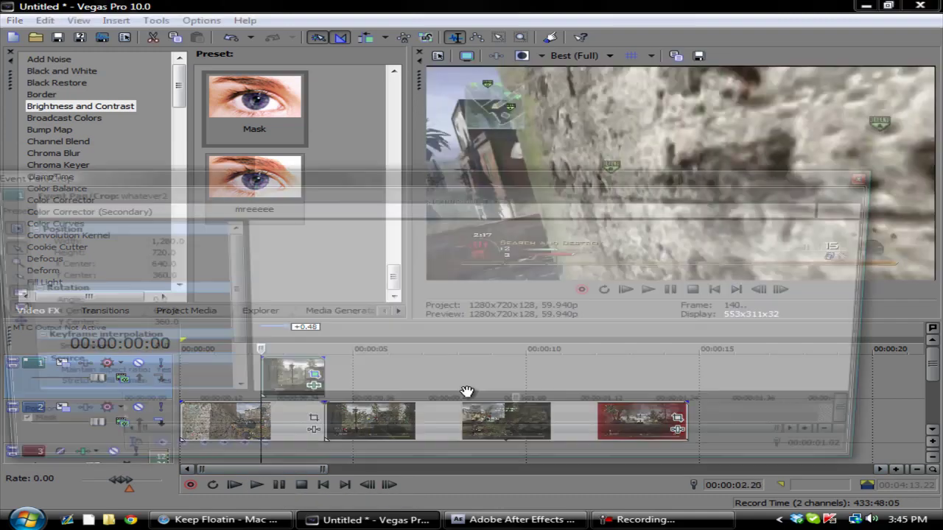
pyautogui.moveTo(788, 421); pyautogui.dragTo(872, 426)
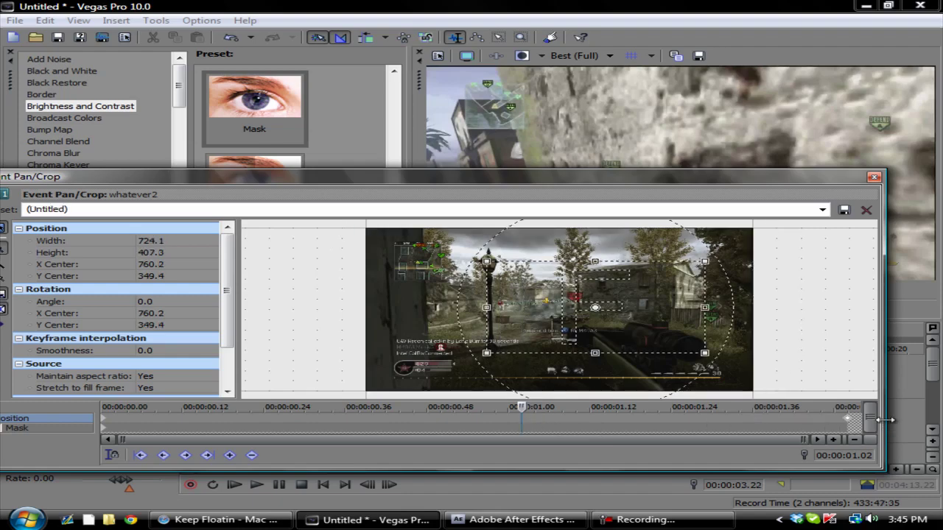
pyautogui.click(875, 178)
# Step: Play the lengthened zoom transition from the still's start and again from about 00:00:01.42 to check its timing
pyautogui.click(261, 367)
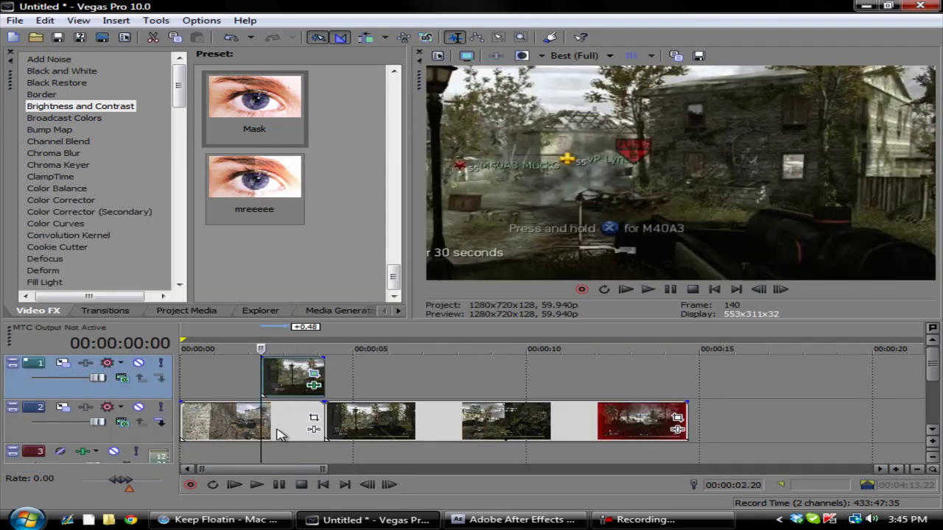
pyautogui.click(281, 484)
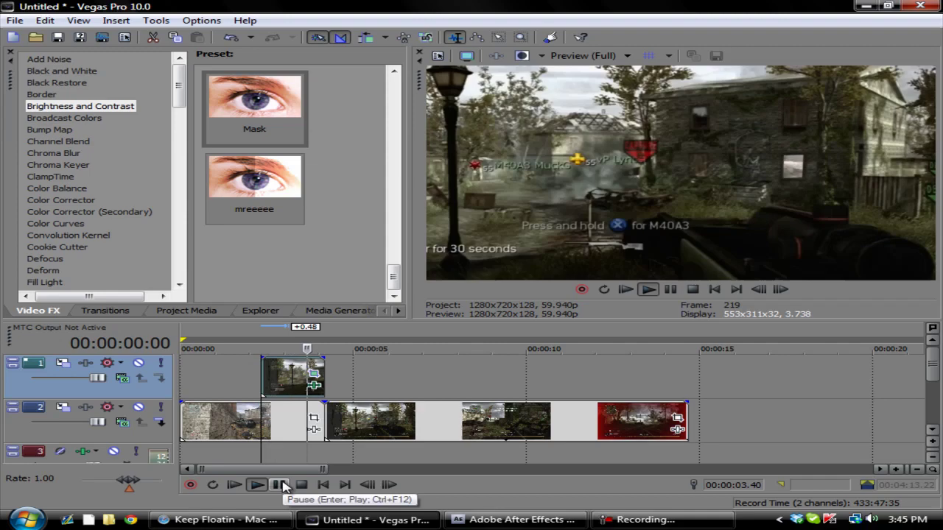
pyautogui.click(280, 485)
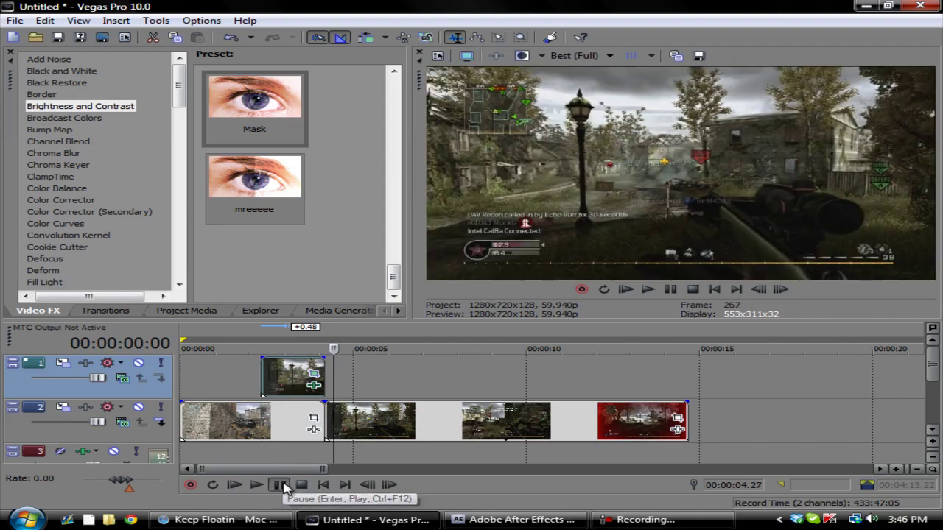
pyautogui.click(235, 461)
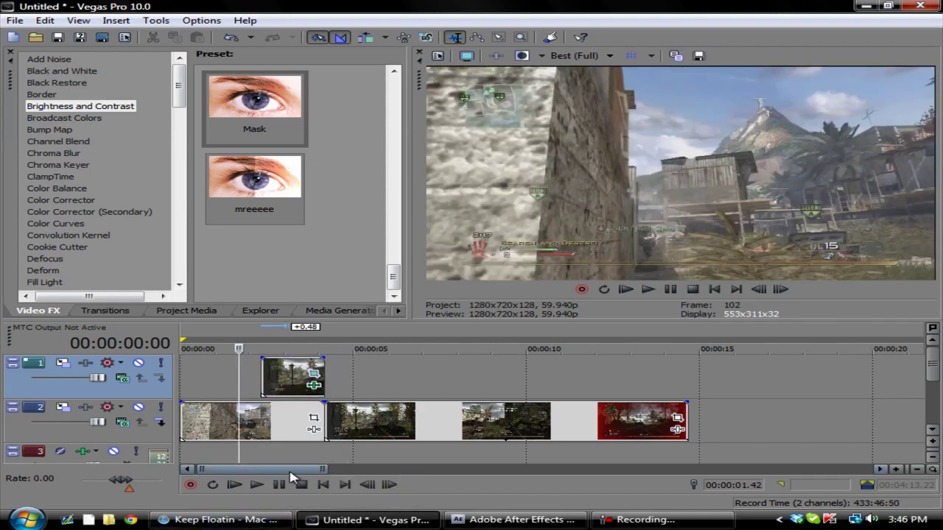
pyautogui.click(280, 485)
# Step: Copy the whatever2 still onto a new video track above it, aligned with the original's start at 00:00:02.20
pyautogui.rightClick(291, 394)
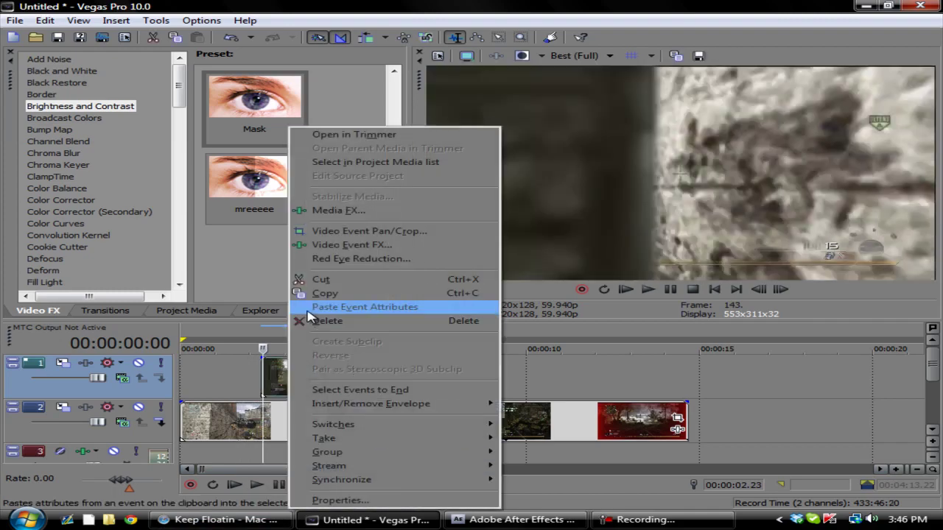
pyautogui.click(329, 293)
pyautogui.rightClick(61, 378)
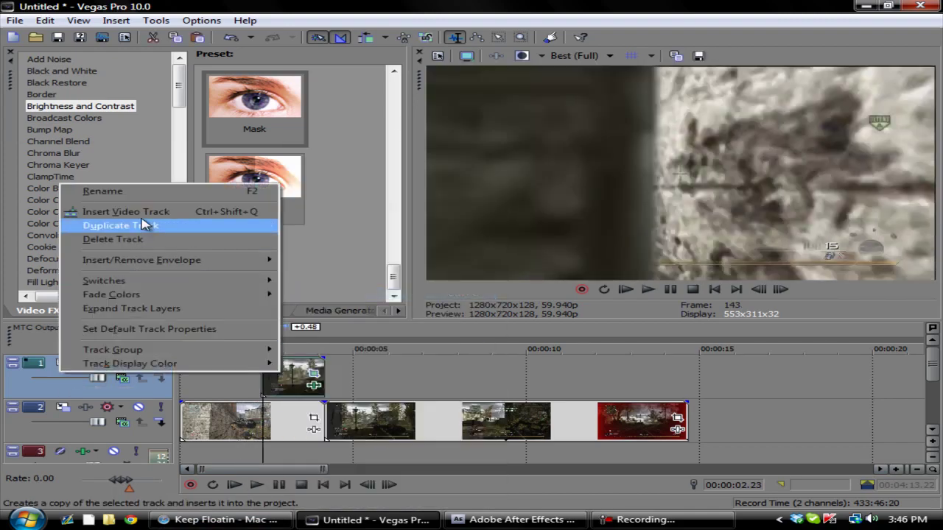
pyautogui.click(111, 211)
pyautogui.moveTo(285, 420); pyautogui.dragTo(284, 380)
pyautogui.rightClick(275, 410)
pyautogui.click(333, 264)
pyautogui.click(273, 401)
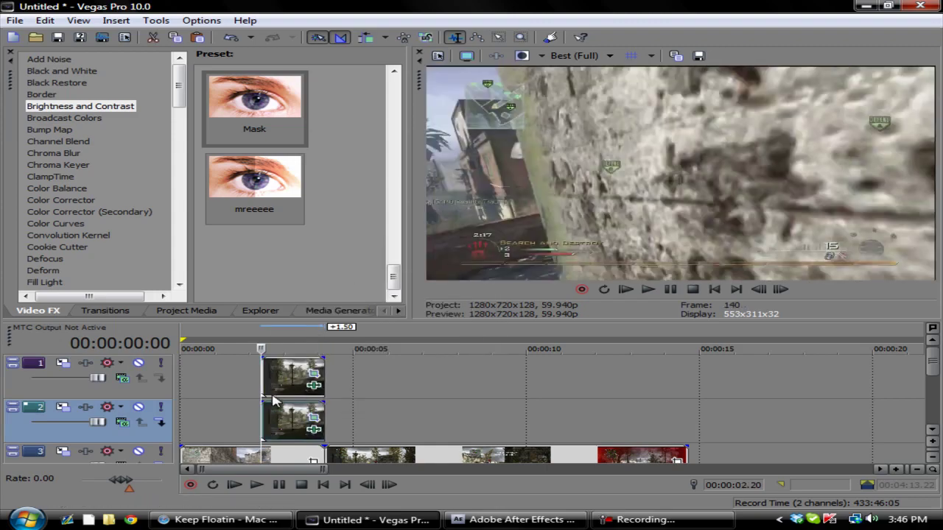
# Step: Delete the lower whatever2 still's end position keyframe and restore its pan/crop frame to full size at the start
pyautogui.click(314, 417)
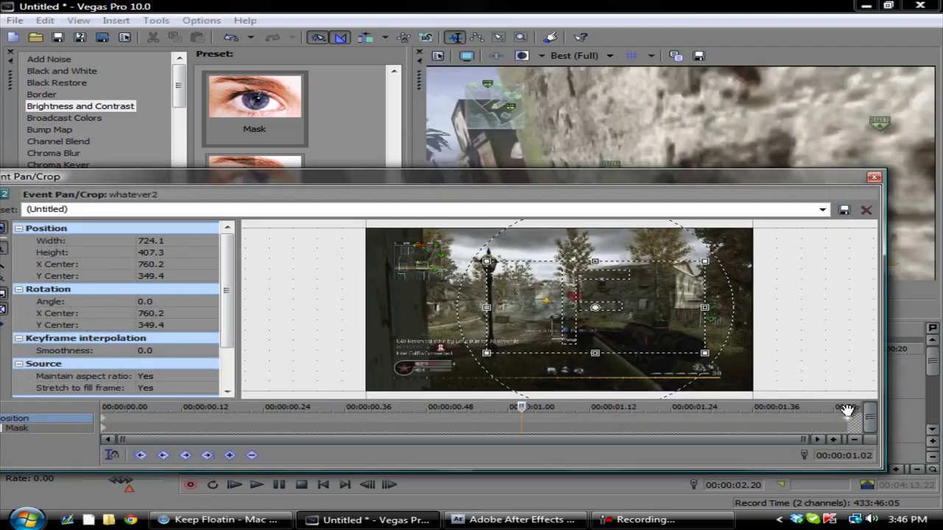
pyautogui.rightClick(851, 424)
pyautogui.click(832, 314)
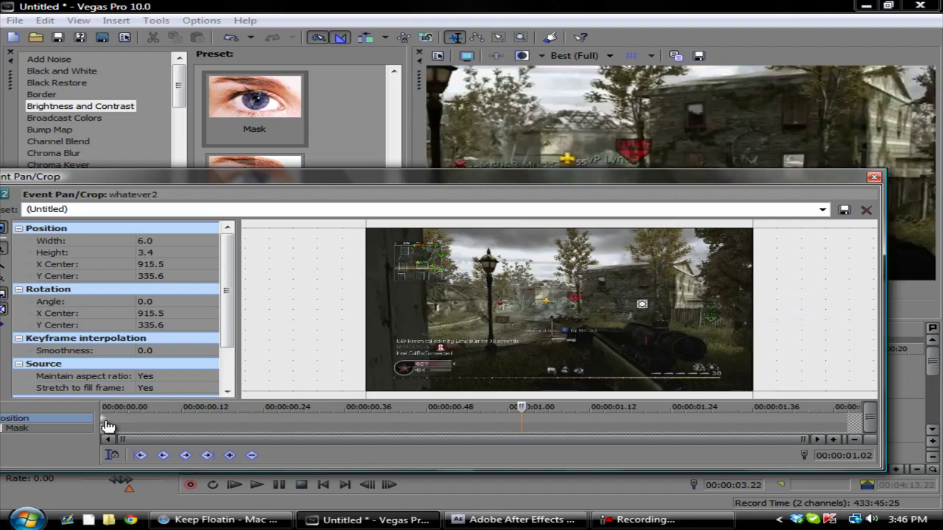
pyautogui.rightClick(103, 424)
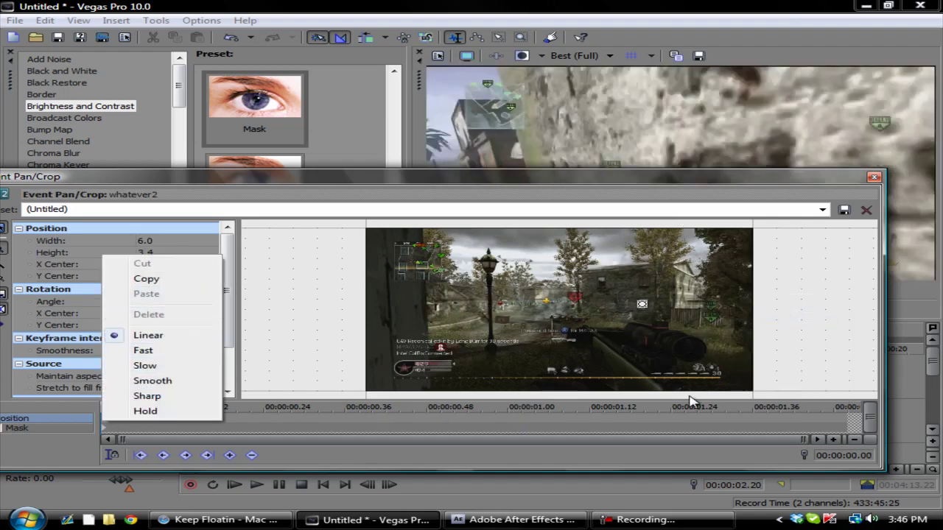
pyautogui.click(670, 416)
pyautogui.click(111, 421)
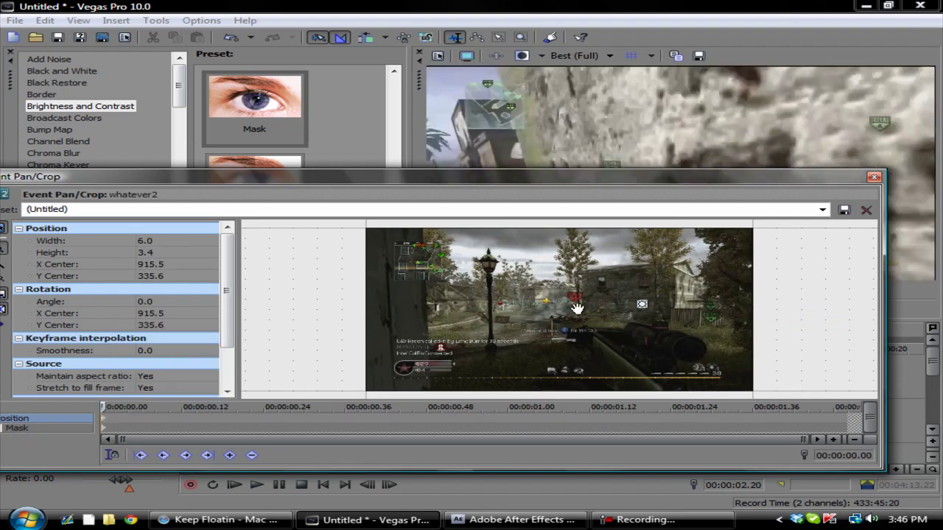
pyautogui.rightClick(575, 308)
pyautogui.click(612, 321)
pyautogui.click(874, 177)
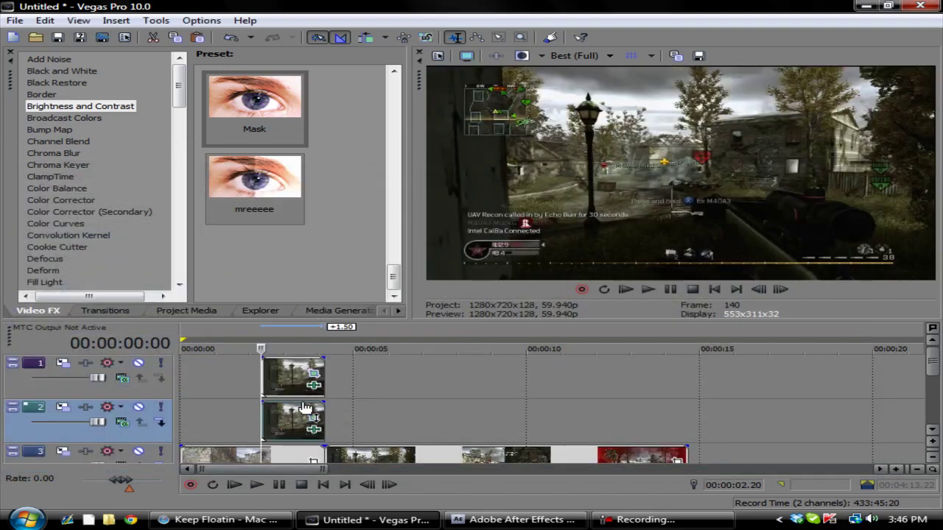
# Step: Scrub through the stacked whatever2 stills and place the playhead at 00:00:03.19
pyautogui.click(286, 372)
pyautogui.moveTo(296, 372); pyautogui.dragTo(293, 372)
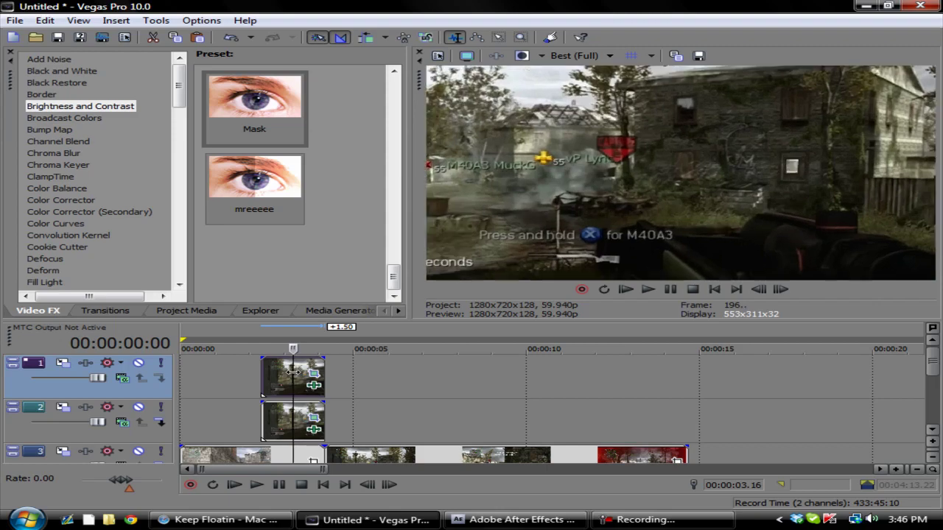
pyautogui.click(294, 372)
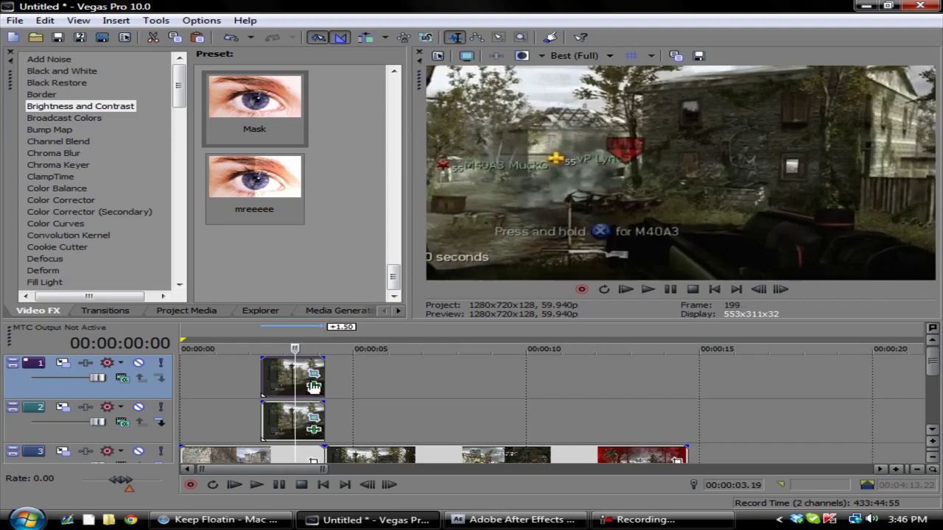
pyautogui.click(313, 383)
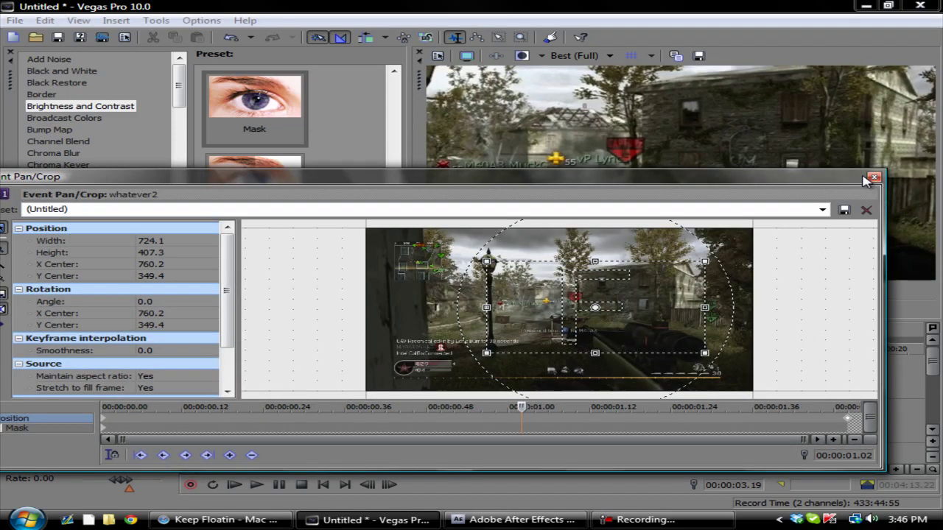
pyautogui.click(875, 178)
# Step: Restore the lower whatever2 still's pan/crop frame to full size and trim the event's start to 00:00:03.19
pyautogui.click(313, 416)
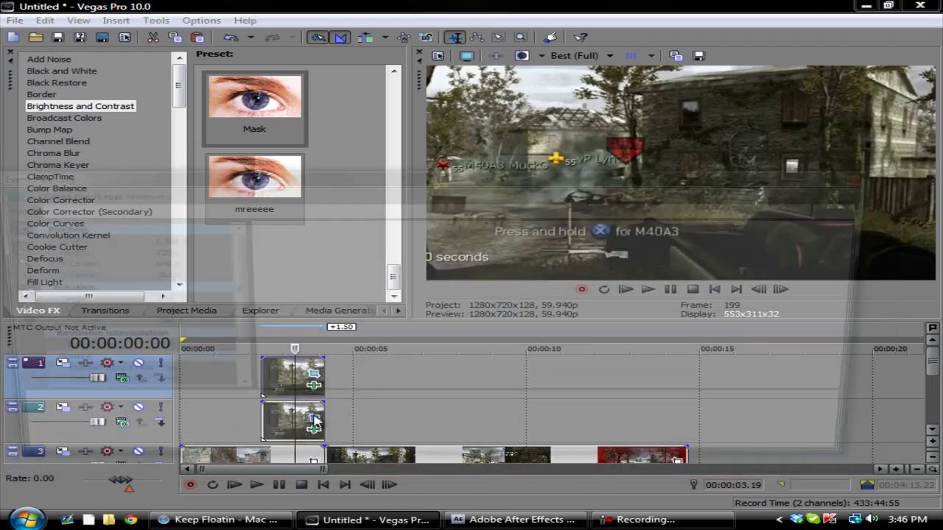
pyautogui.moveTo(569, 180); pyautogui.dragTo(402, 206)
pyautogui.moveTo(586, 256); pyautogui.dragTo(557, 253)
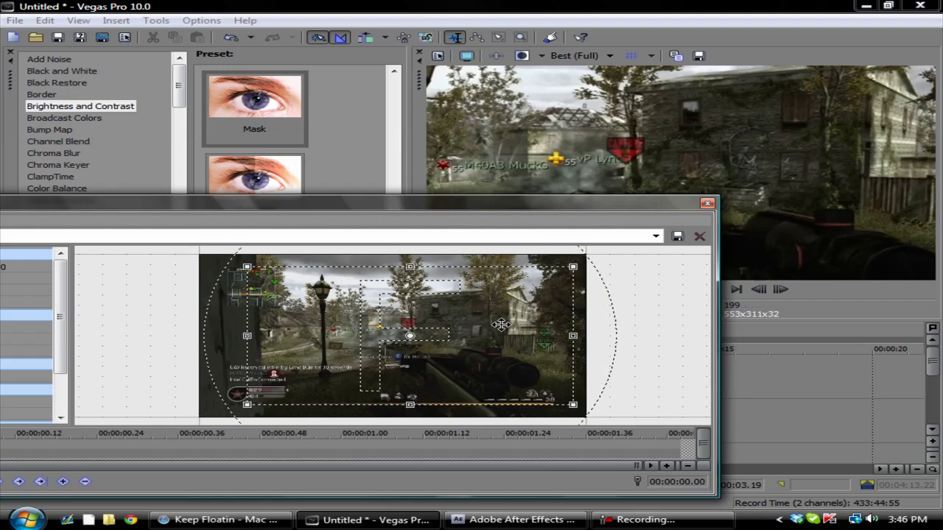
pyautogui.moveTo(483, 324)
pyautogui.mouseDown()
pyautogui.moveTo(535, 319)
pyautogui.moveTo(477, 318)
pyautogui.mouseUp()
pyautogui.rightClick(477, 318)
pyautogui.click(499, 326)
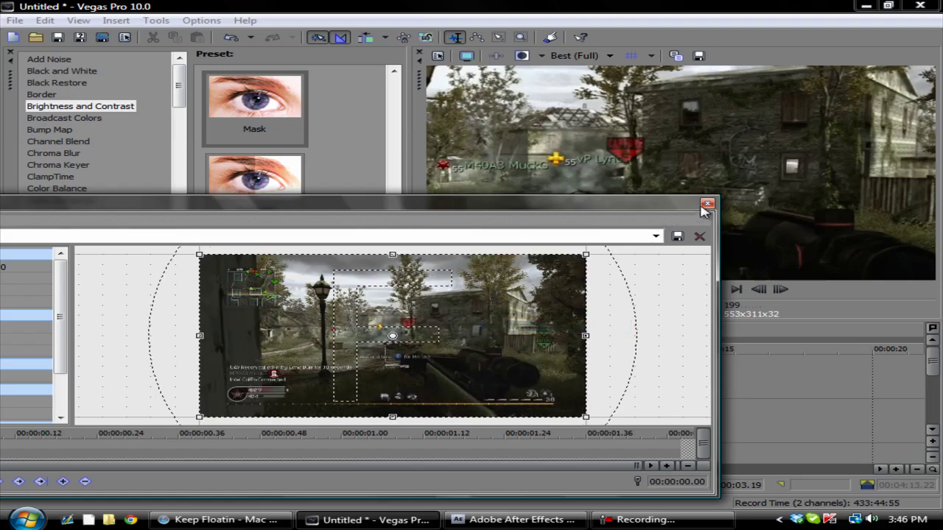
pyautogui.click(705, 205)
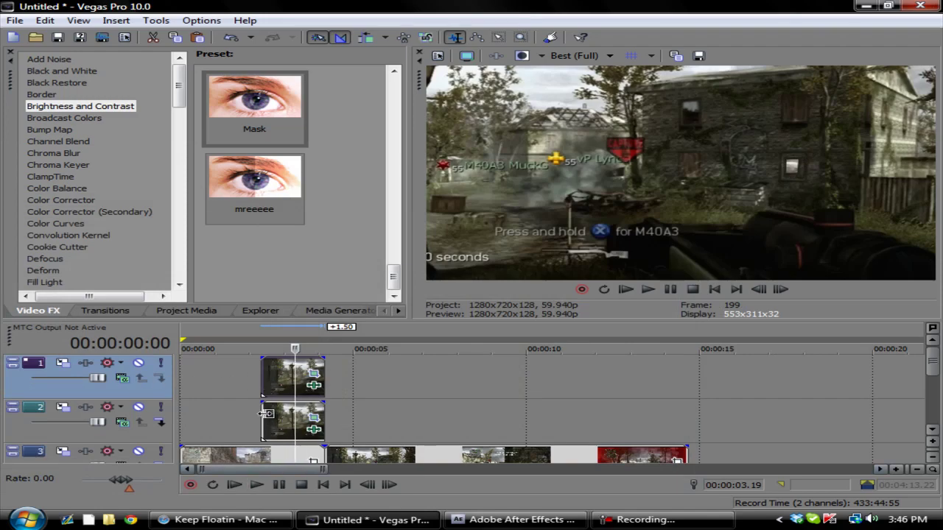
pyautogui.moveTo(265, 414); pyautogui.dragTo(293, 417)
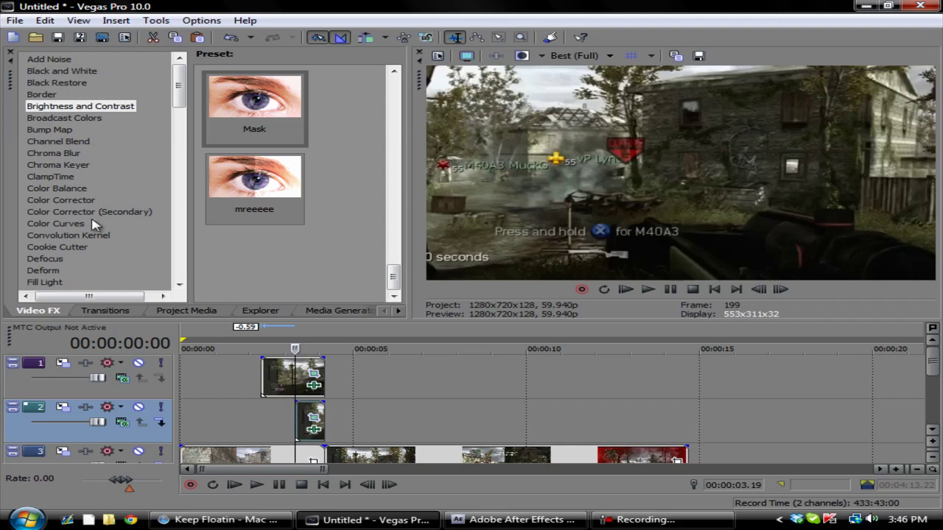
# Step: Try to apply the Top-Down, Hard Edge preset of the Linear Wipe transition to the lower whatever2 still
pyautogui.scroll(-20, 67, 161)
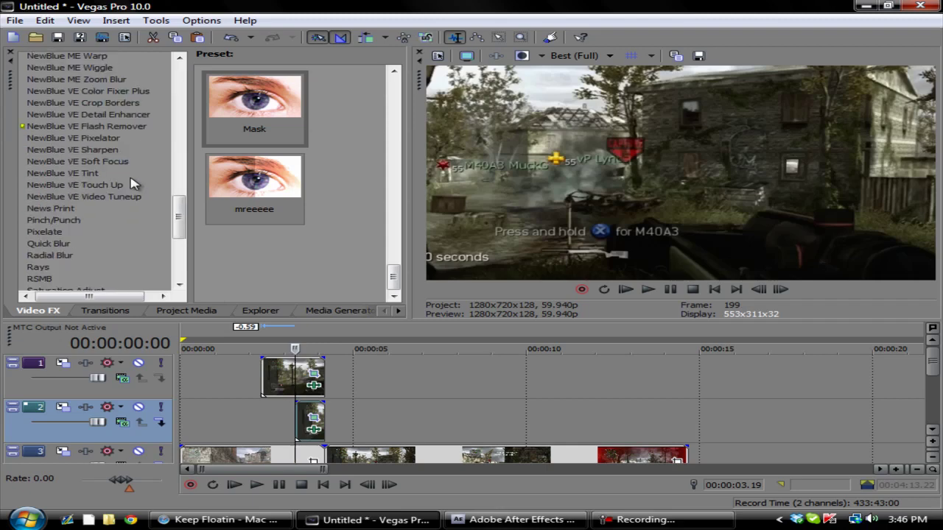
pyautogui.click(109, 309)
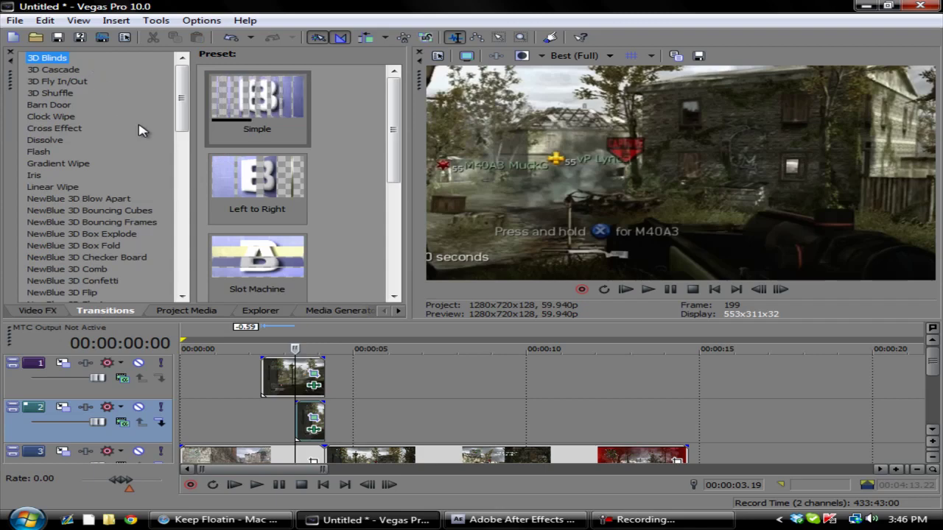
pyautogui.click(74, 188)
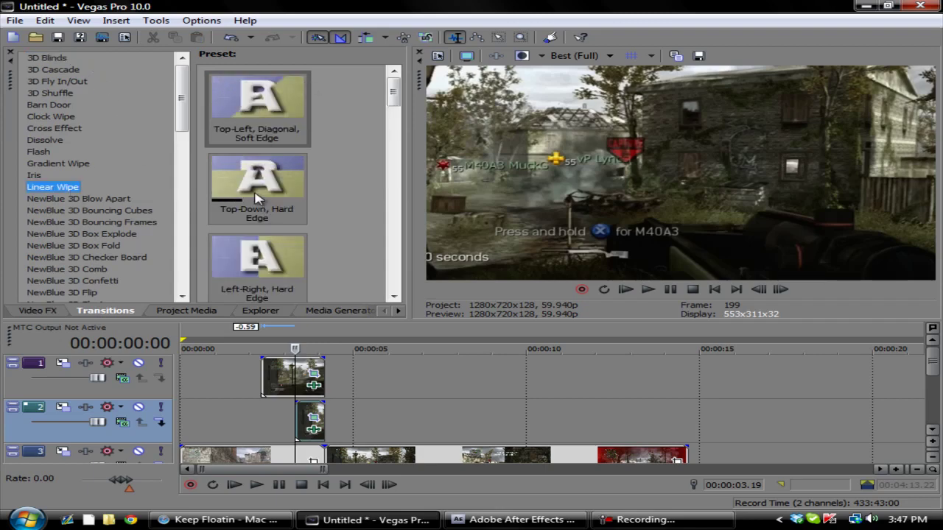
pyautogui.moveTo(256, 196); pyautogui.dragTo(297, 409)
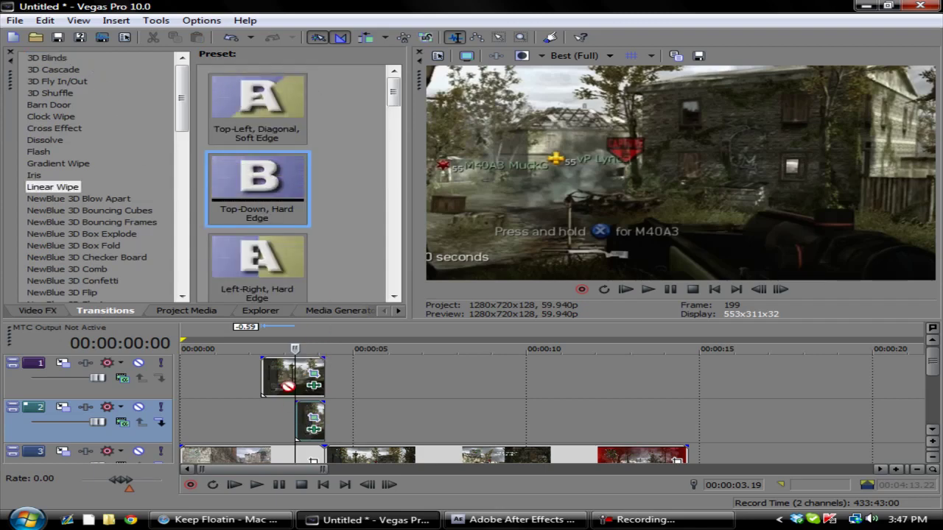
# Step: Look through the Venetian Blinds, Swap, Split, Spiral, Slide, Portals and NewBlue MB Wave transition presets
pyautogui.scroll(-10, 181, 291)
pyautogui.click(44, 281)
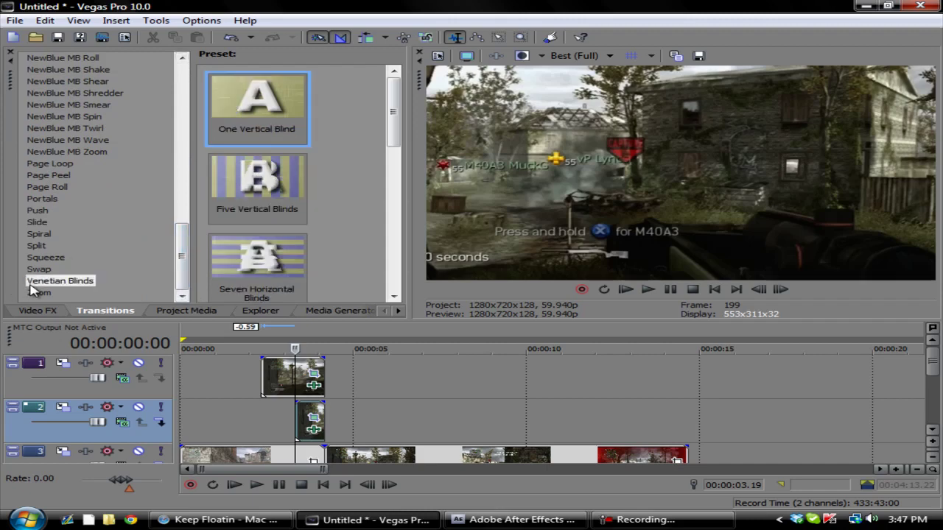
pyautogui.click(36, 270)
pyautogui.click(36, 246)
pyautogui.click(40, 234)
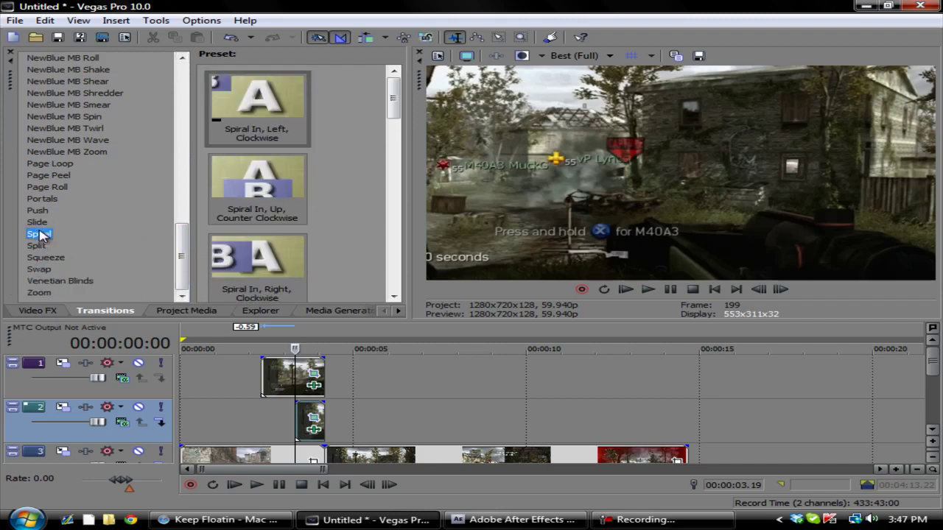
pyautogui.click(37, 223)
pyautogui.click(41, 198)
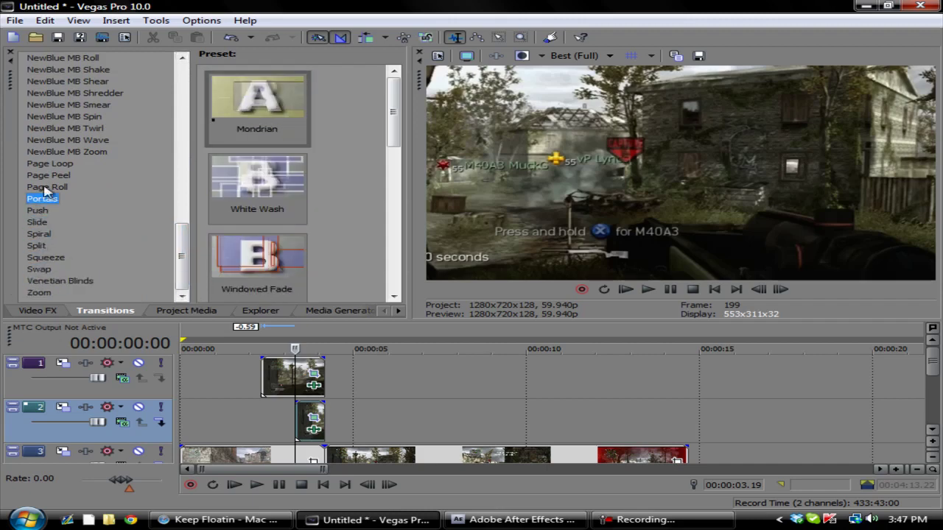
pyautogui.click(62, 142)
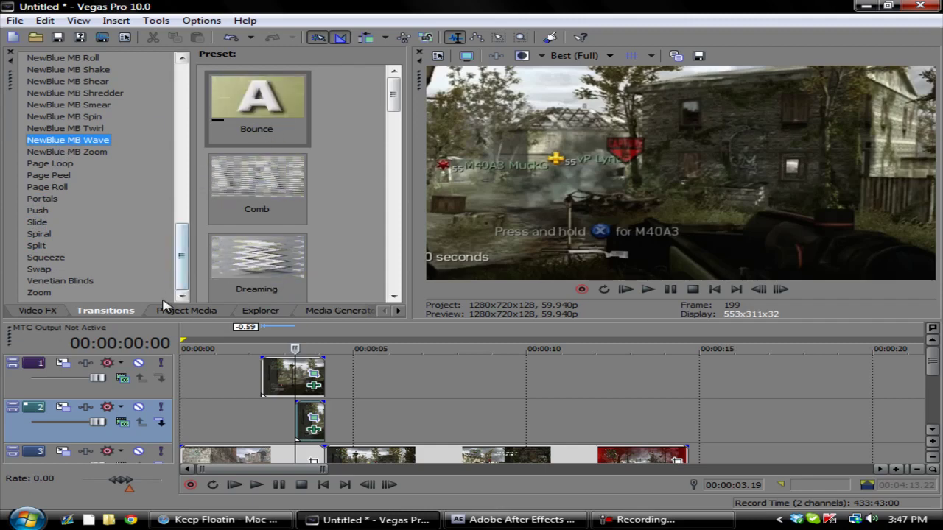
# Step: Apply the Linear Wipe transition with the Top-Down, Hard Edge preset to the trimmed lower whatever2 still
pyautogui.scroll(15, 100, 102)
pyautogui.click(57, 84)
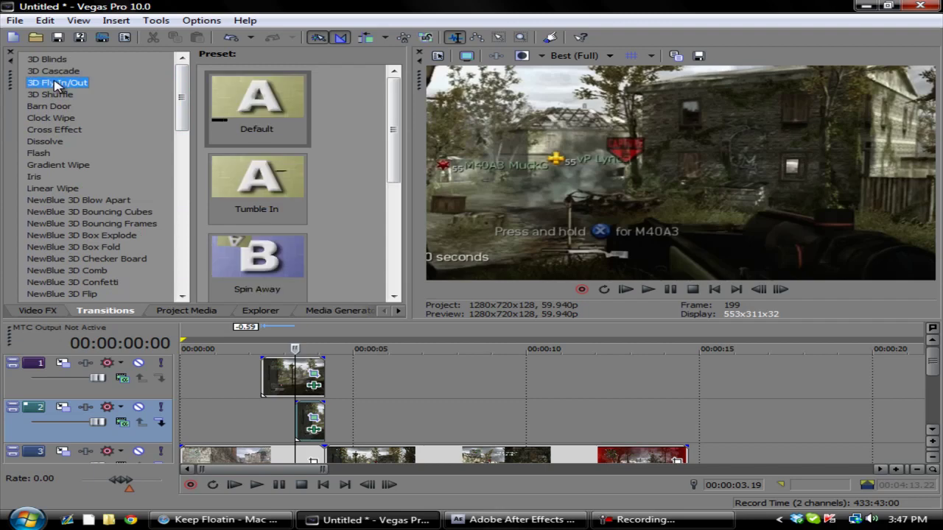
pyautogui.click(50, 188)
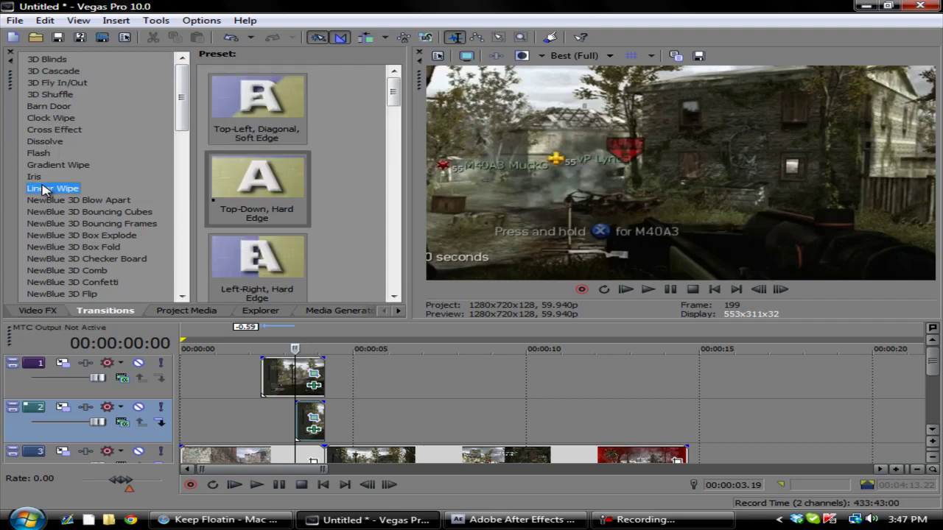
pyautogui.moveTo(258, 177); pyautogui.dragTo(300, 435)
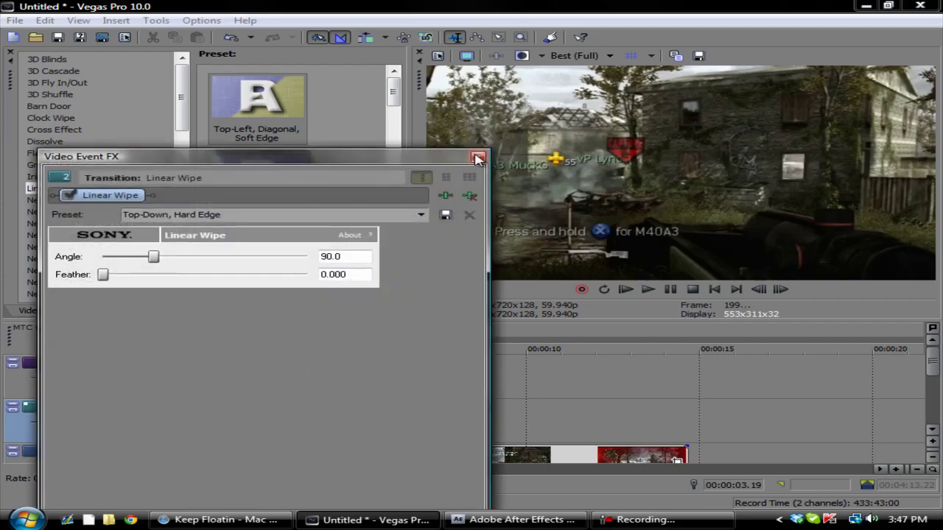
pyautogui.click(479, 155)
# Step: Selectively prerender the timeline from 00:00:01.50 to 00:00:05.13 as Video for Windows with the HD 720-60p YUV template
pyautogui.moveTo(247, 336); pyautogui.dragTo(359, 338)
pyautogui.rightClick(321, 339)
pyautogui.click(398, 455)
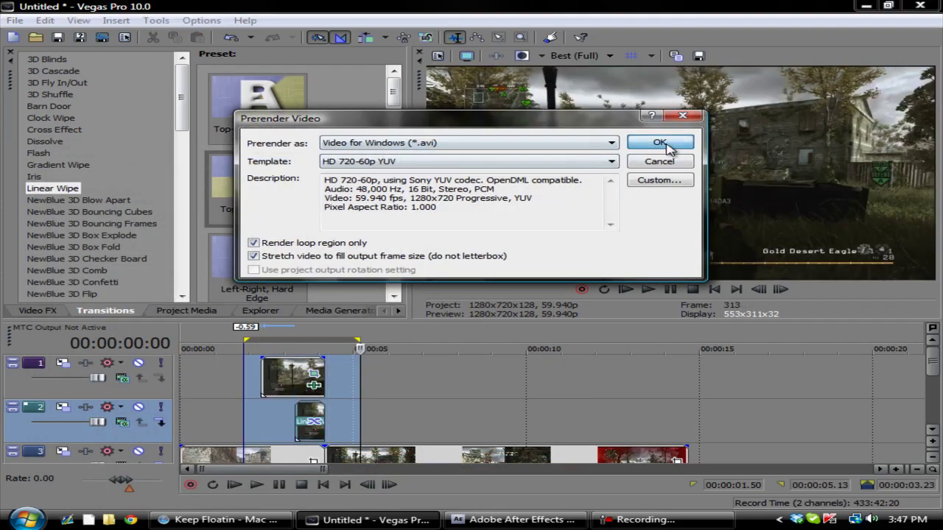
pyautogui.click(658, 143)
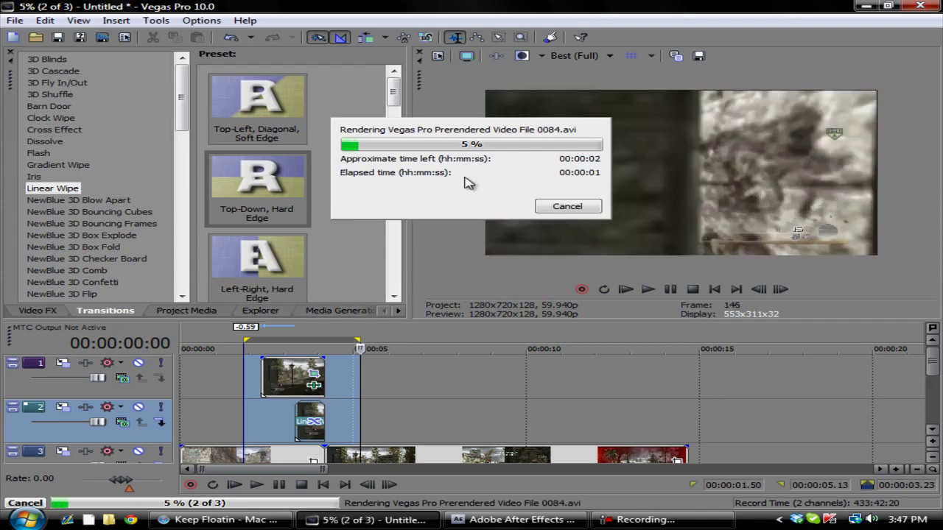
# Step: Switch to the browser and view the YouTube account's personal messages and subscriptions while the prerender runs
pyautogui.click(221, 520)
pyautogui.click(45, 445)
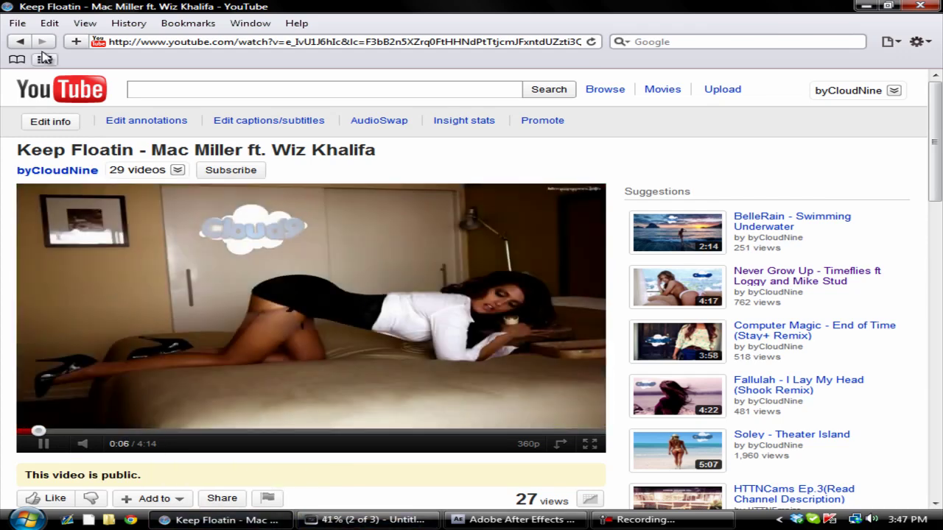
pyautogui.click(882, 90)
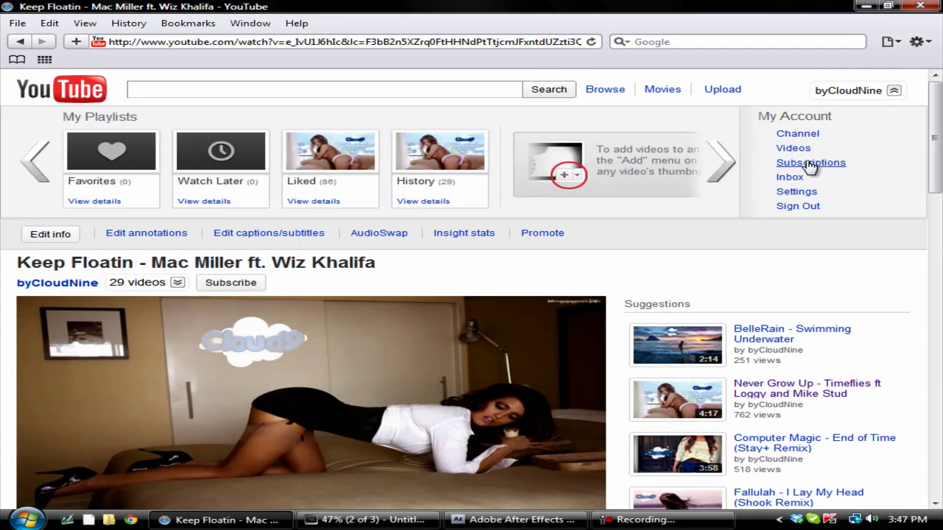
pyautogui.click(790, 177)
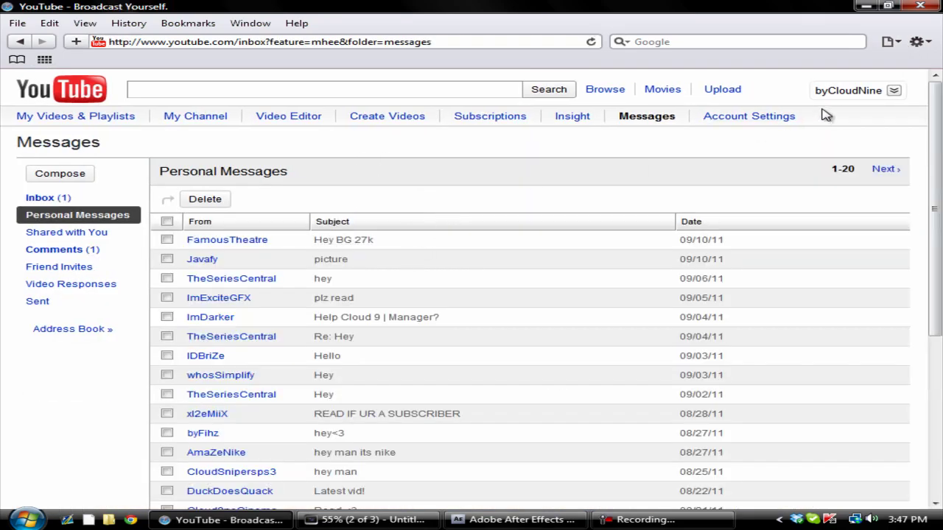
pyautogui.click(826, 112)
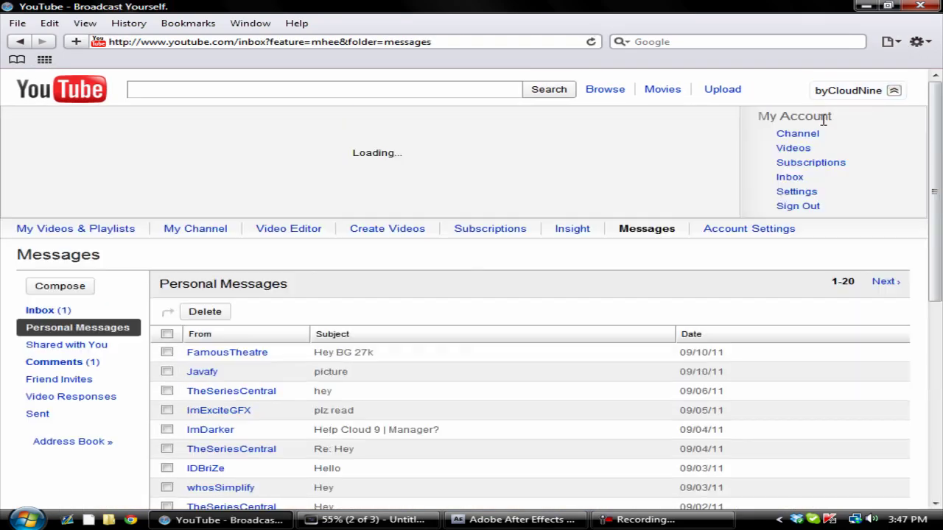
pyautogui.click(808, 167)
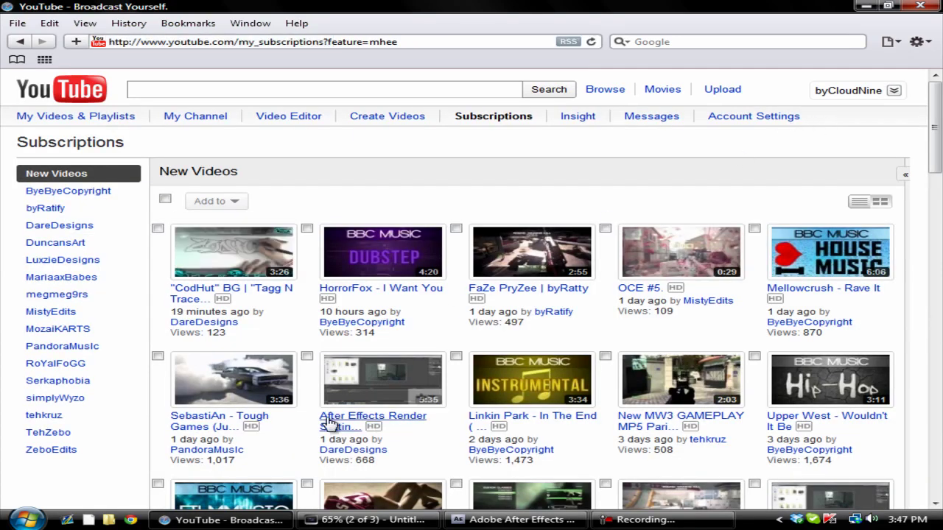
# Step: Check the prerender progress and browse the YouTube account's channel page, including its uploads, profile and comments
pyautogui.click(221, 519)
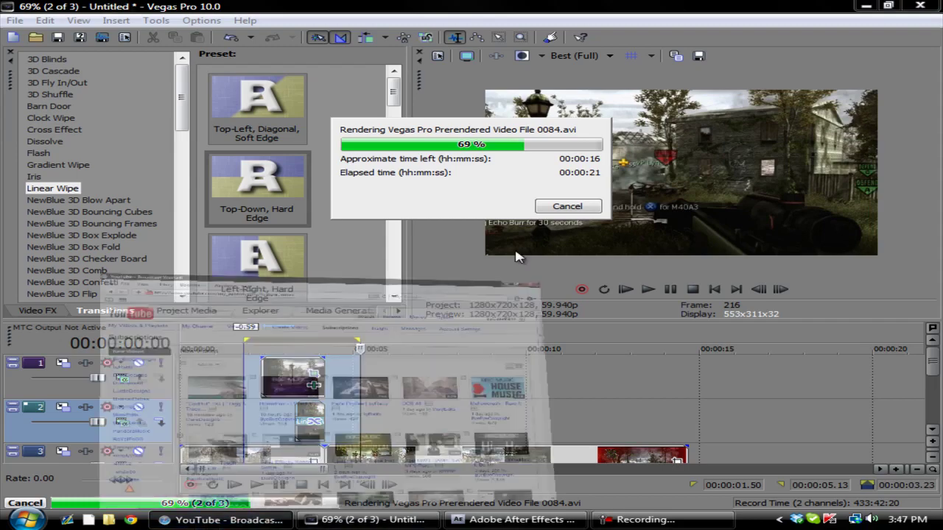
pyautogui.click(221, 520)
pyautogui.click(893, 90)
pyautogui.click(798, 134)
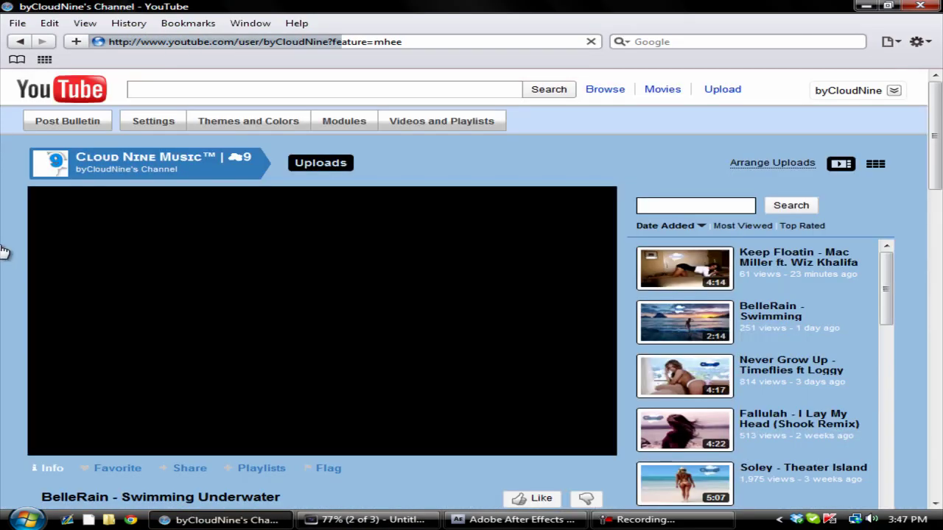
pyautogui.scroll(-8, 754, 214)
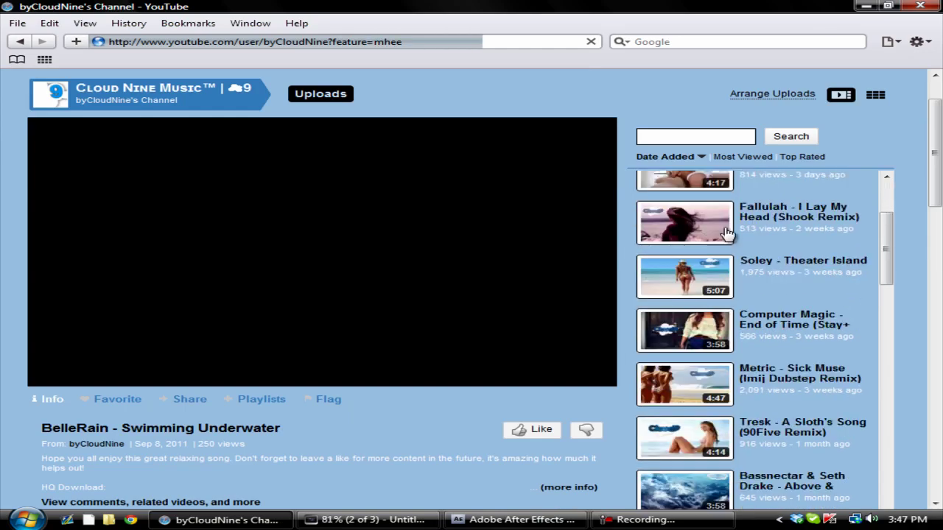
pyautogui.scroll(-10, 208, 310)
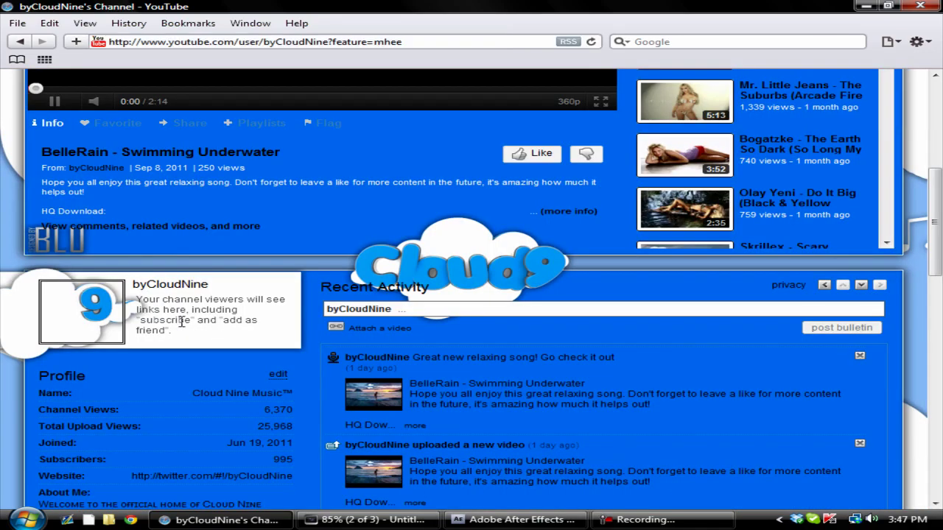
pyautogui.scroll(-15, 319, 238)
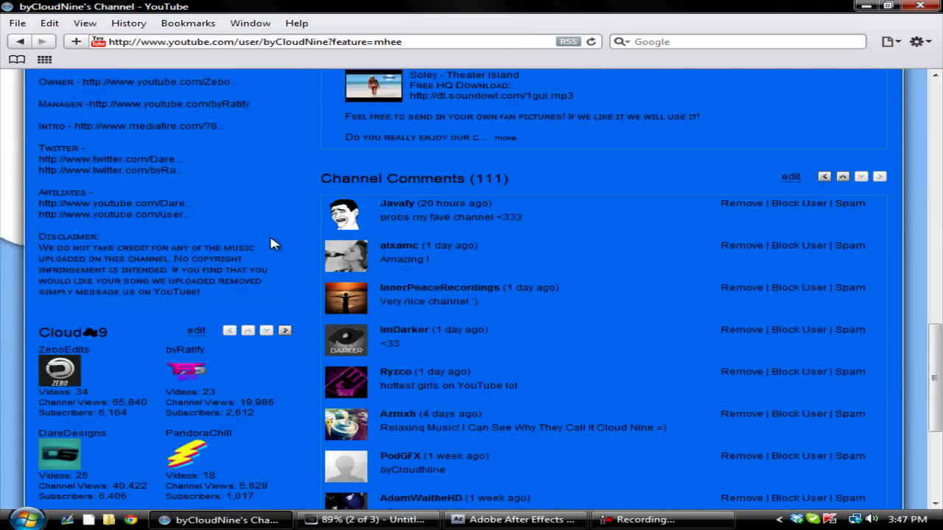
pyautogui.scroll(15, 186, 336)
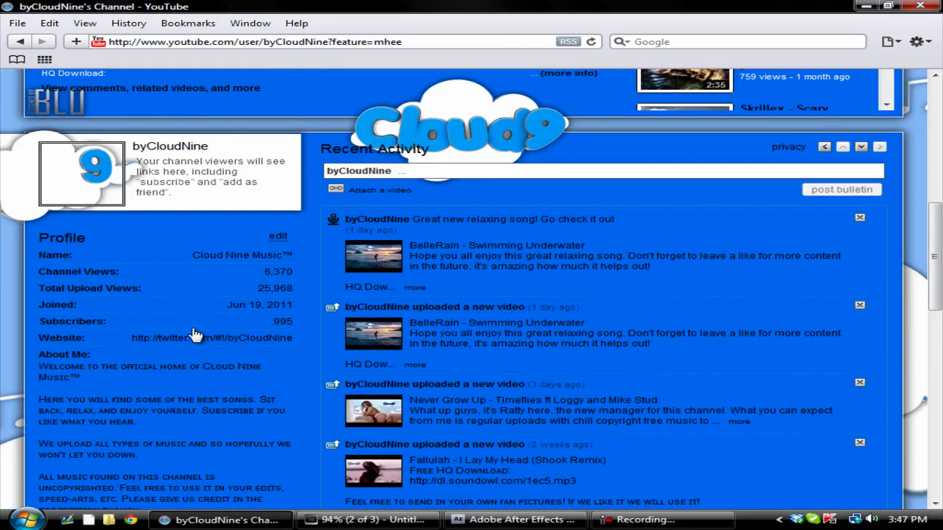
pyautogui.scroll(-10, 219, 433)
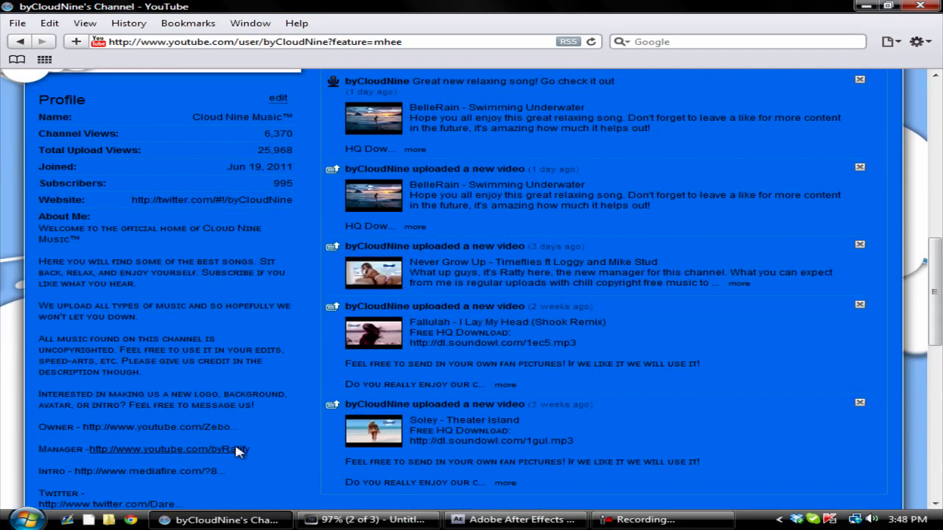
# Step: Switch back to Vegas Pro and play the prerendered zoom transition from the start of the selected region
pyautogui.click(266, 521)
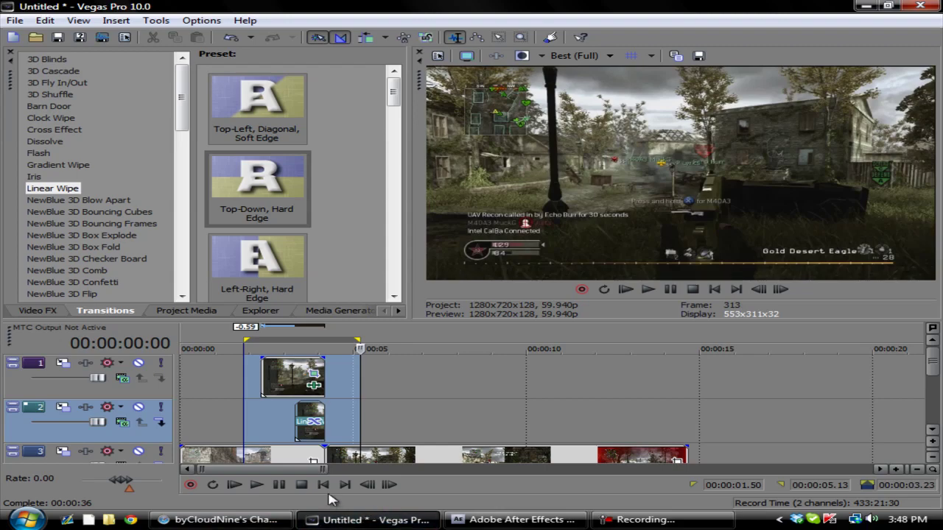
pyautogui.click(282, 490)
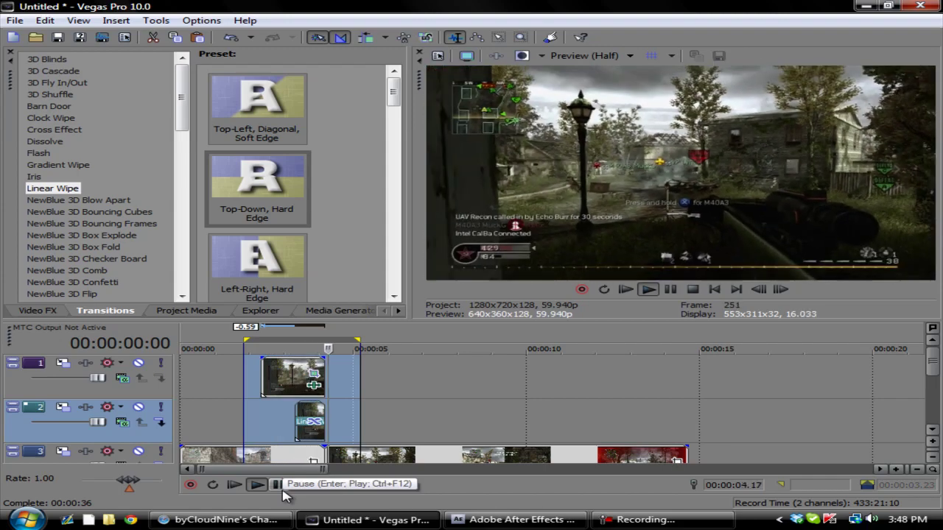
pyautogui.click(283, 491)
pyautogui.click(283, 492)
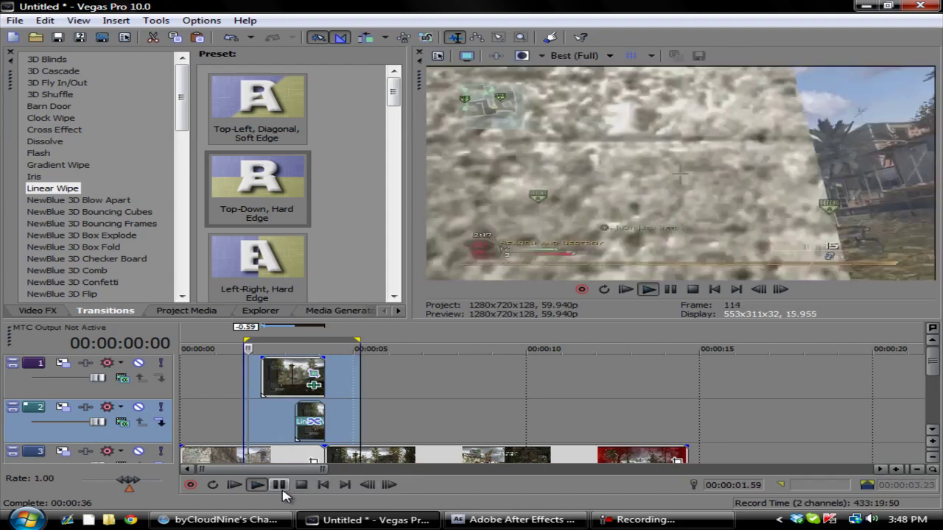
pyautogui.click(283, 492)
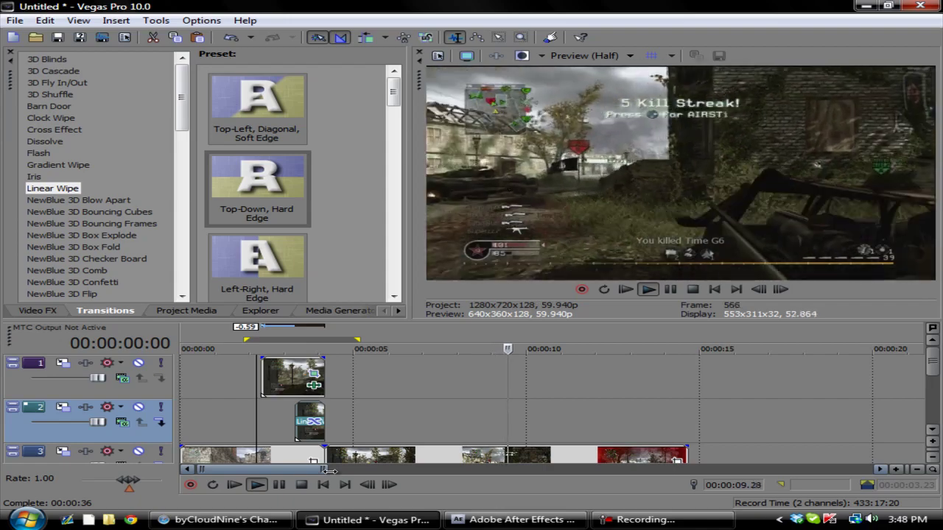
pyautogui.moveTo(329, 470); pyautogui.dragTo(338, 472)
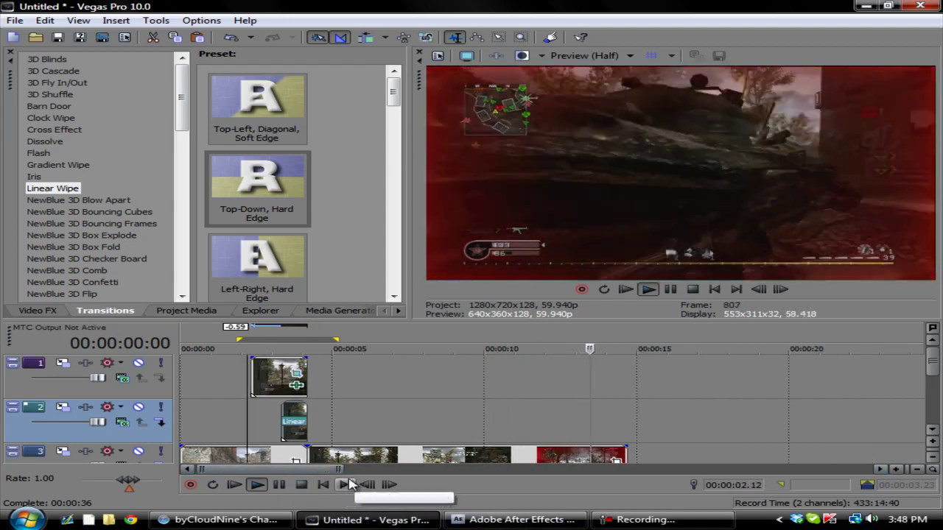
pyautogui.moveTo(339, 470); pyautogui.dragTo(376, 469)
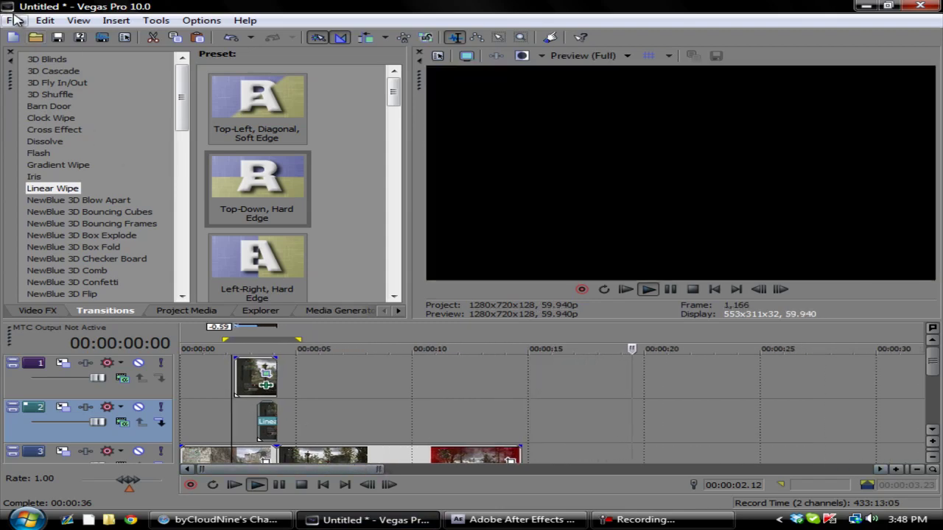
pyautogui.click(15, 19)
pyautogui.click(609, 519)
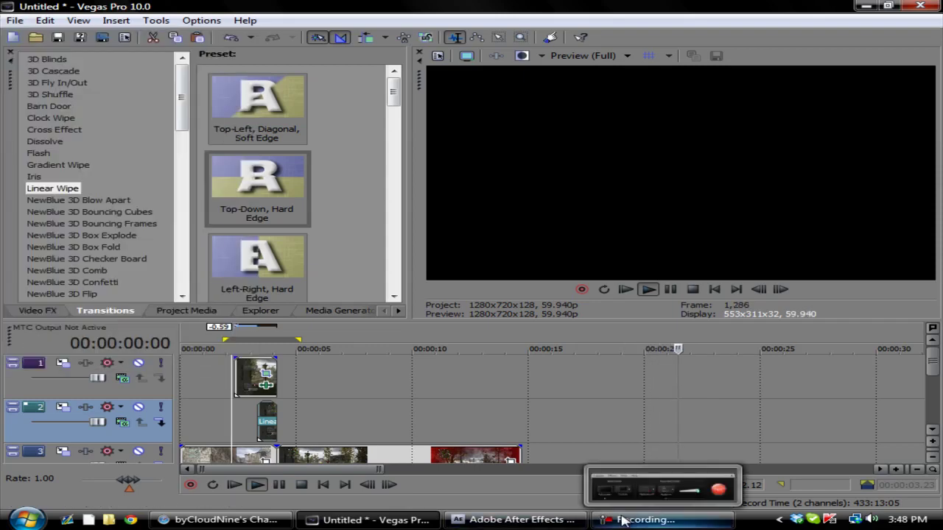